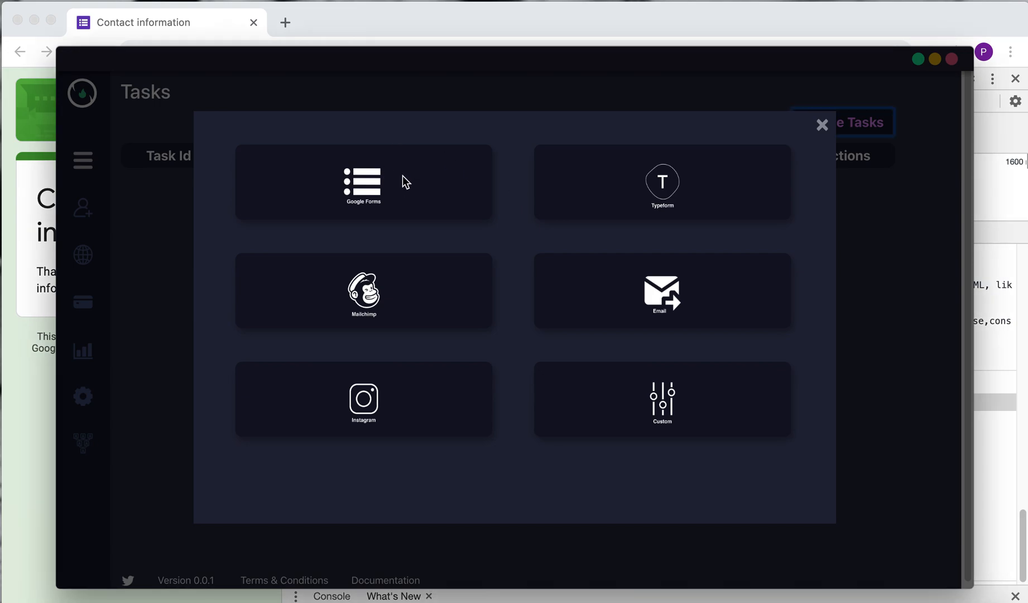
Create a Google Forms task and set its login pool to No Login
{"action": "left_click", "coordinate": [389, 195]}
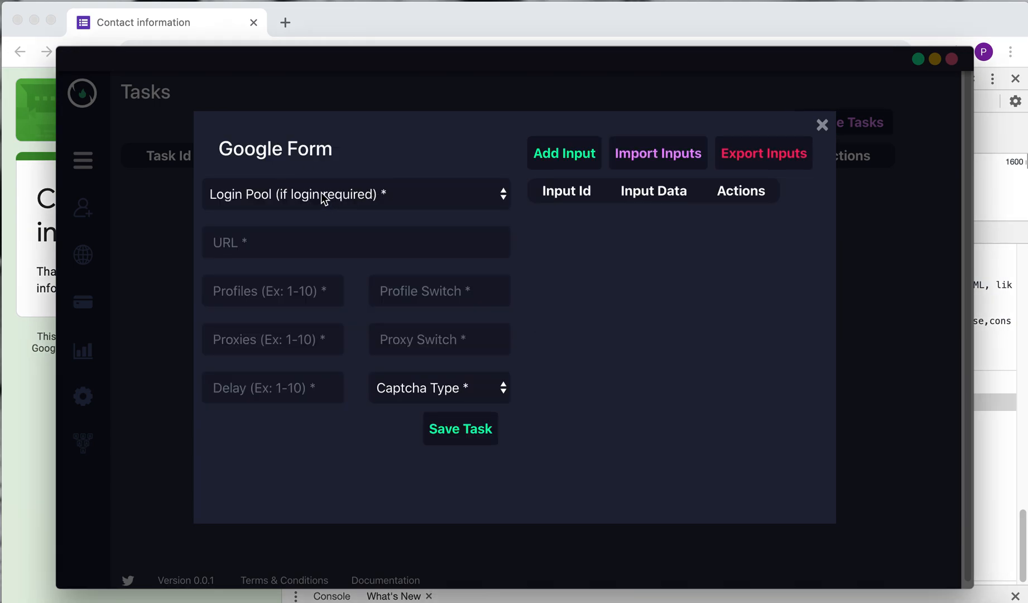
{"action": "left_click", "coordinate": [299, 204]}
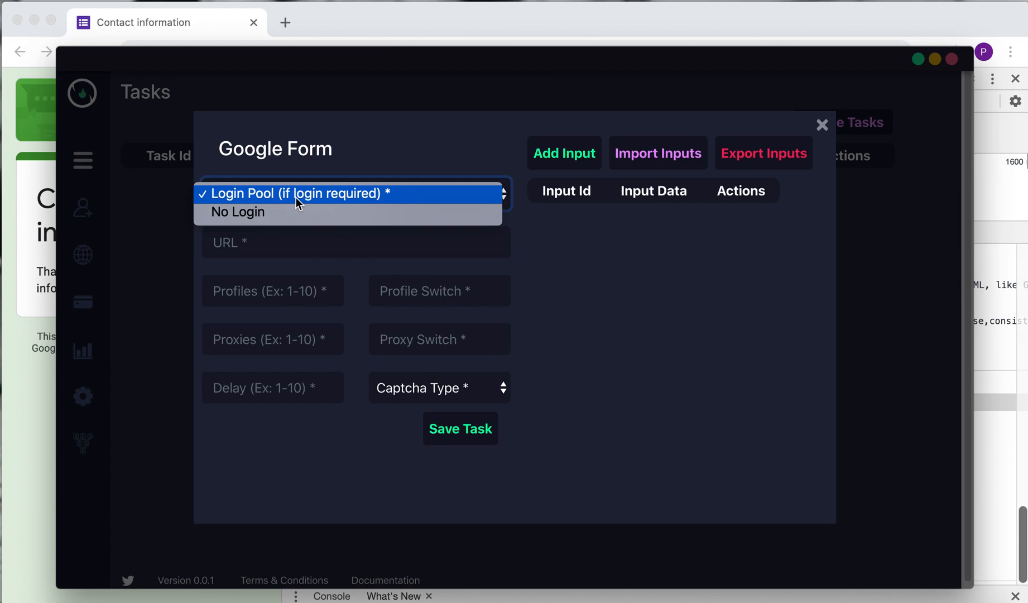
{"action": "left_click", "coordinate": [322, 214]}
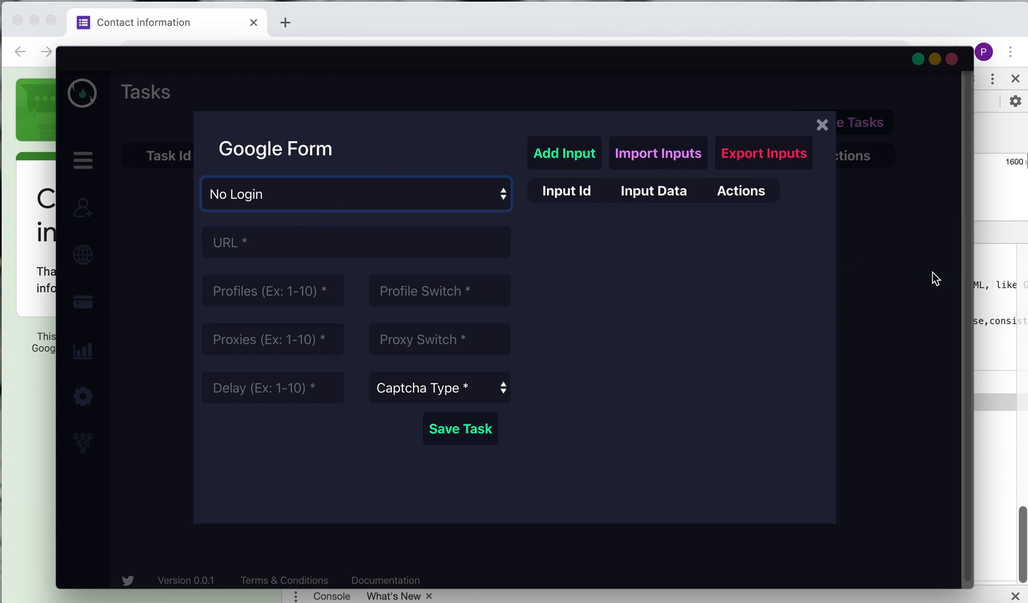
Copy the formResponse Request URL from the network headers in Chrome and paste it as the task's URL
{"action": "left_click", "coordinate": [992, 298]}
{"action": "scroll", "coordinate": [710, 316], "scroll_direction": "up", "scroll_amount": 10}
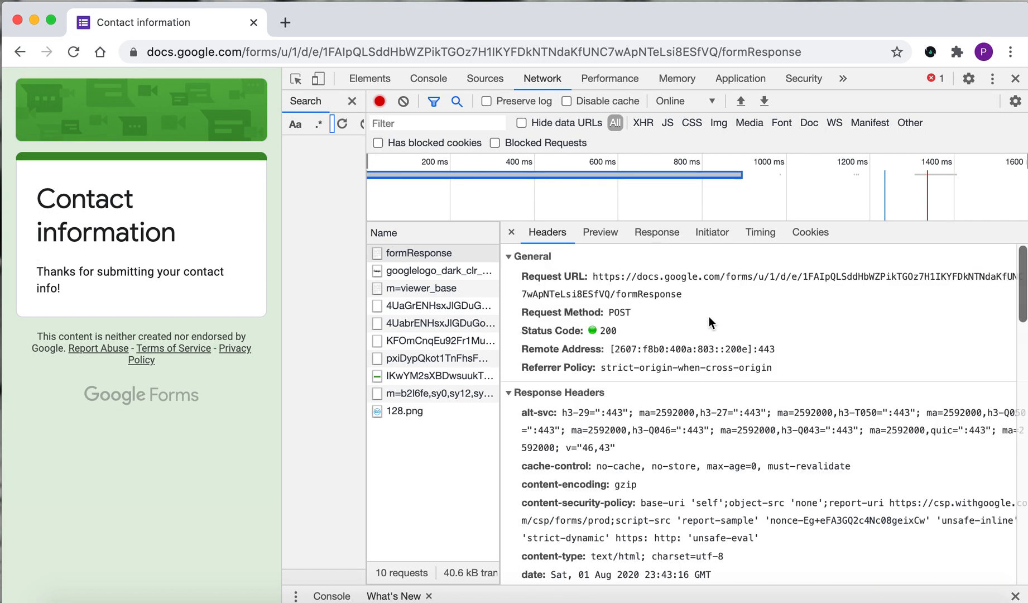
{"action": "triple_click", "coordinate": [681, 290]}
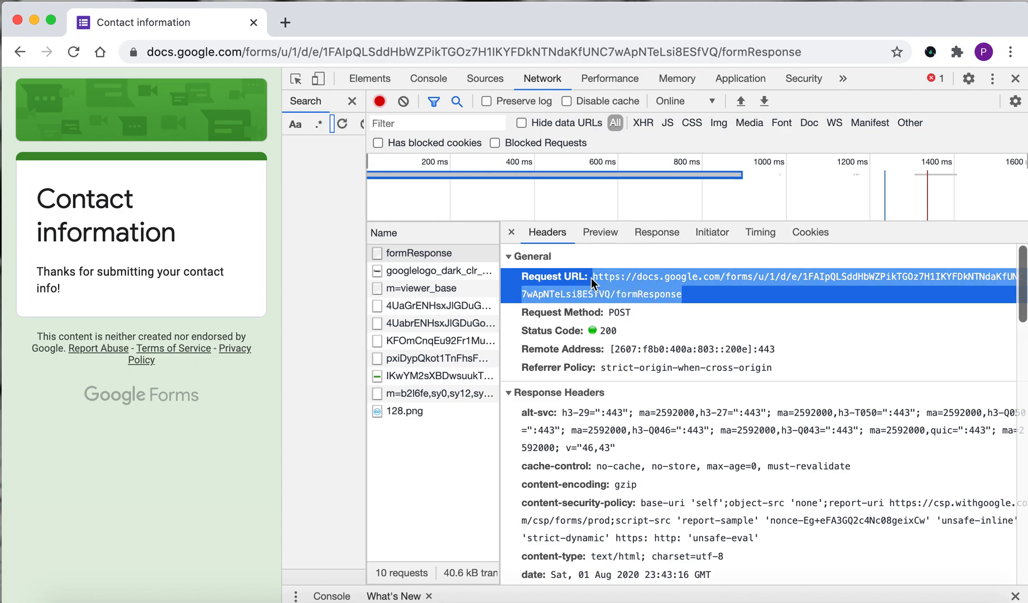
{"action": "key", "text": "super+Tab"}
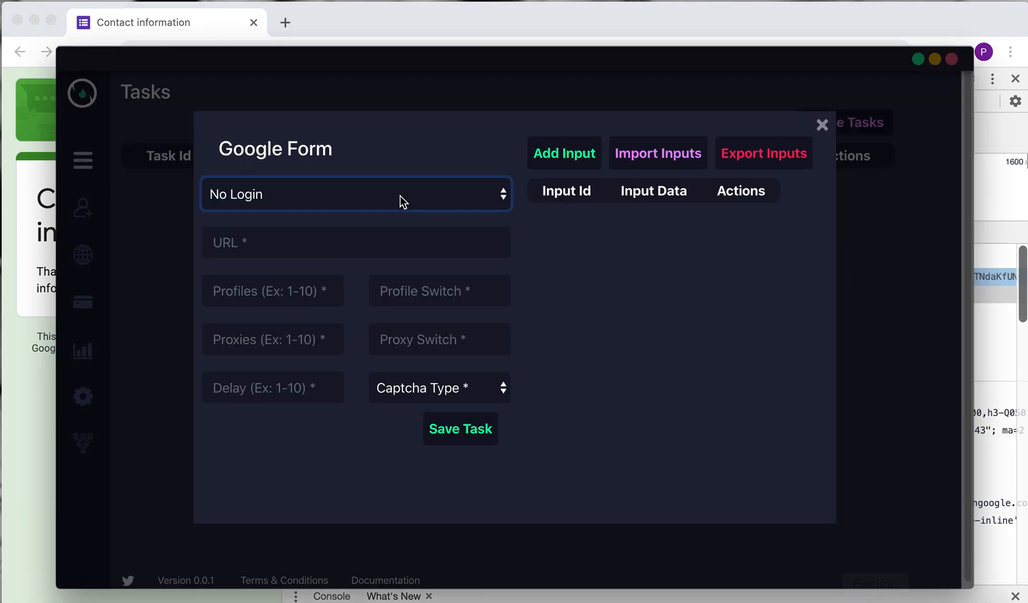
{"action": "left_click", "coordinate": [315, 242]}
{"action": "key", "text": "super+v"}
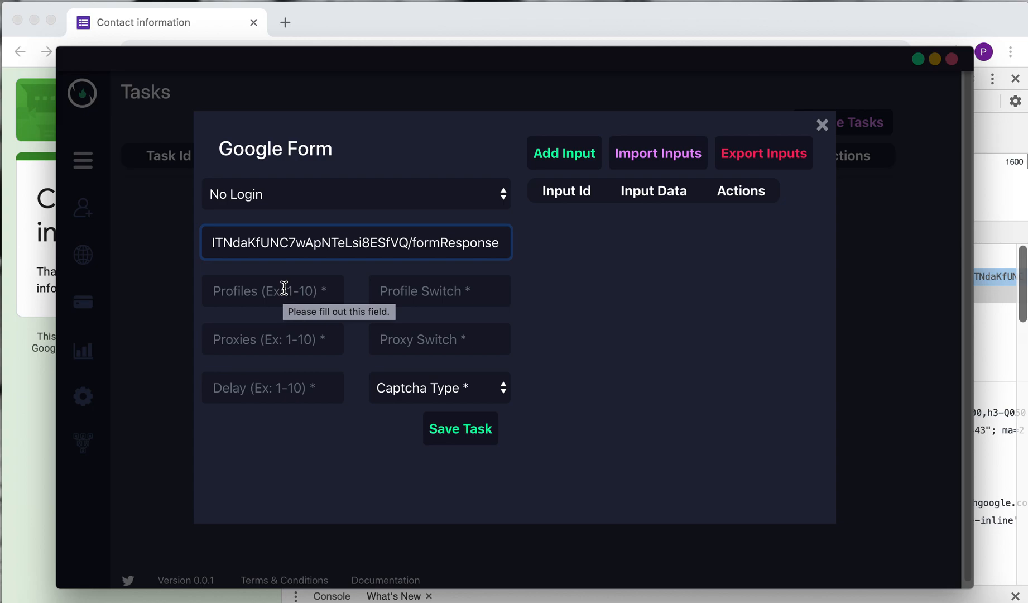
Set the task's profiles to 1-5 and its profile switch to 2
{"action": "left_click", "coordinate": [239, 287]}
{"action": "type", "text": "1-5"}
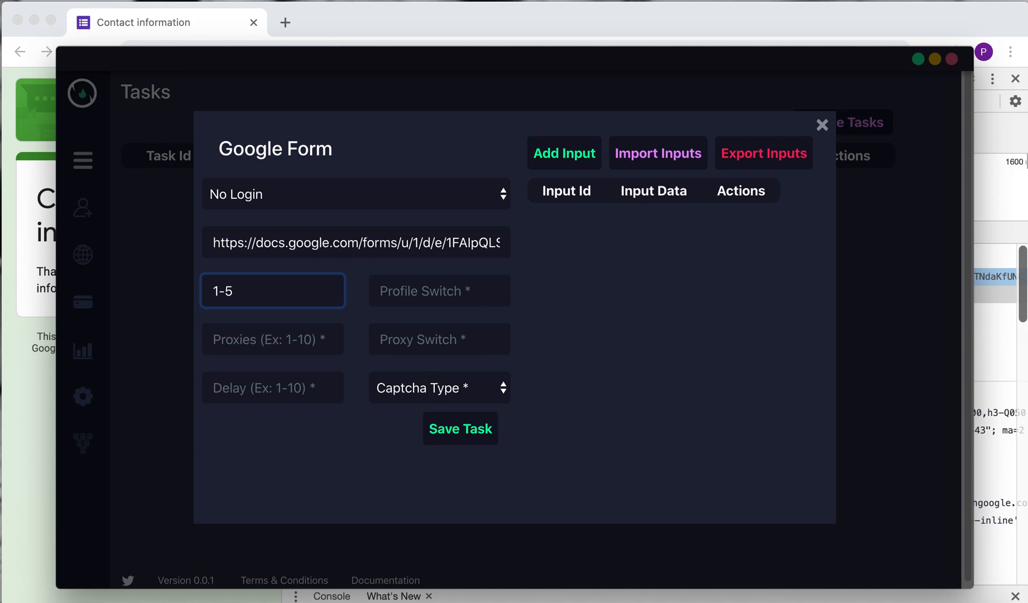
{"action": "left_click", "coordinate": [397, 291]}
{"action": "type", "text": "2"}
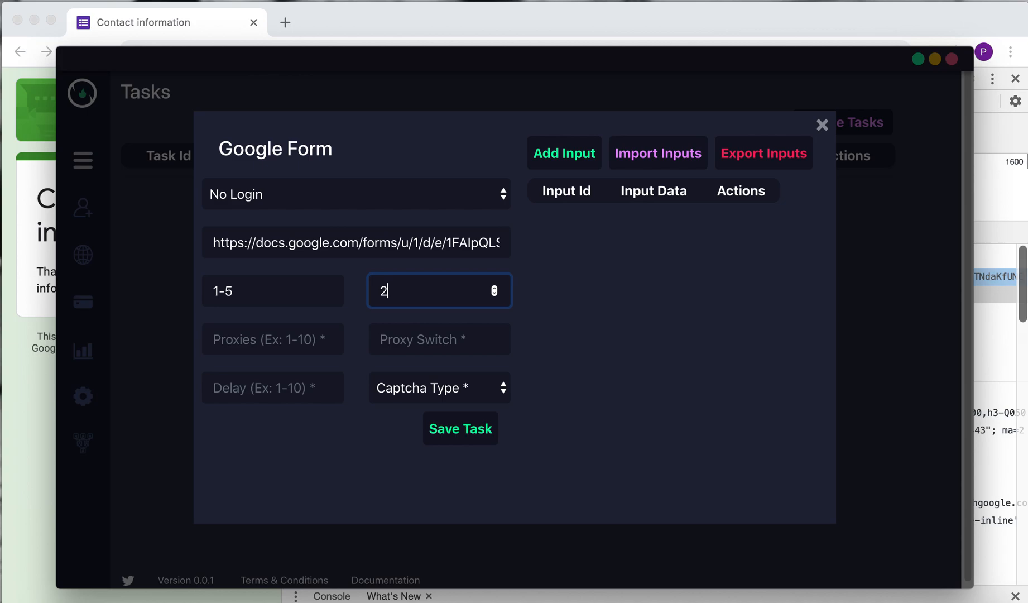
Set the task's proxies to 1-10 and its proxy switch to 1
{"action": "left_click", "coordinate": [272, 337]}
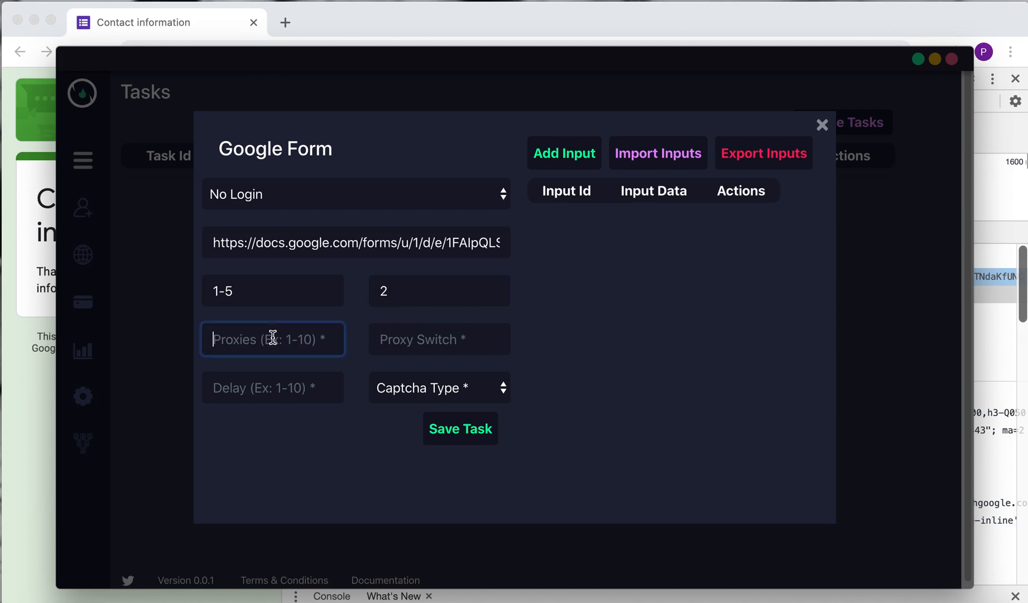
{"action": "type", "text": "1-10"}
{"action": "left_click", "coordinate": [417, 338]}
{"action": "type", "text": "1"}
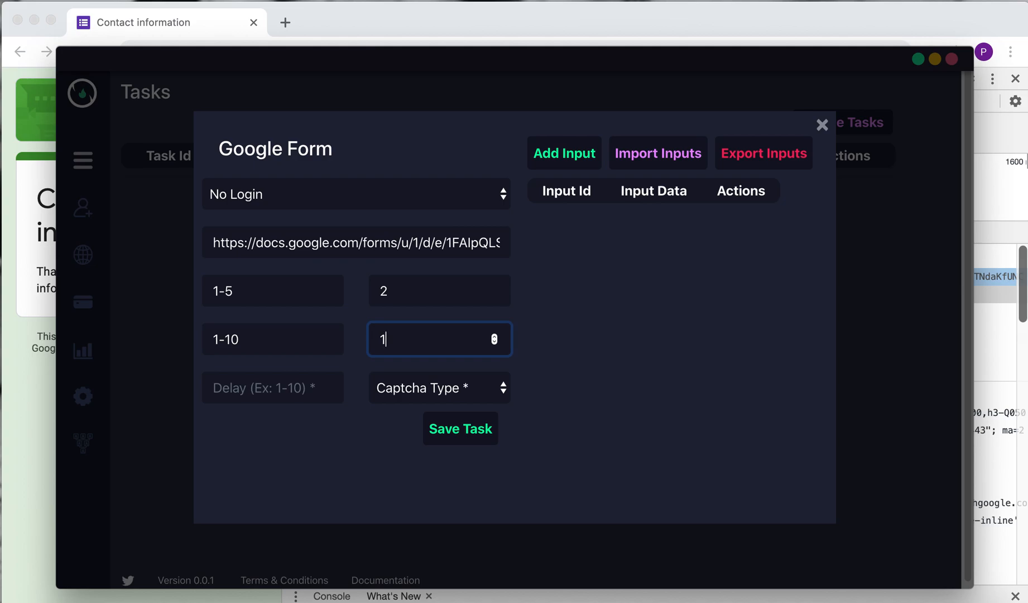
Replace the proxy range with localhost and set the delay to 30-50
{"action": "left_click_drag", "start_coordinate": [286, 335], "coordinate": [51, 335]}
{"action": "key", "text": "BackSpace"}
{"action": "type", "text": "localhost"}
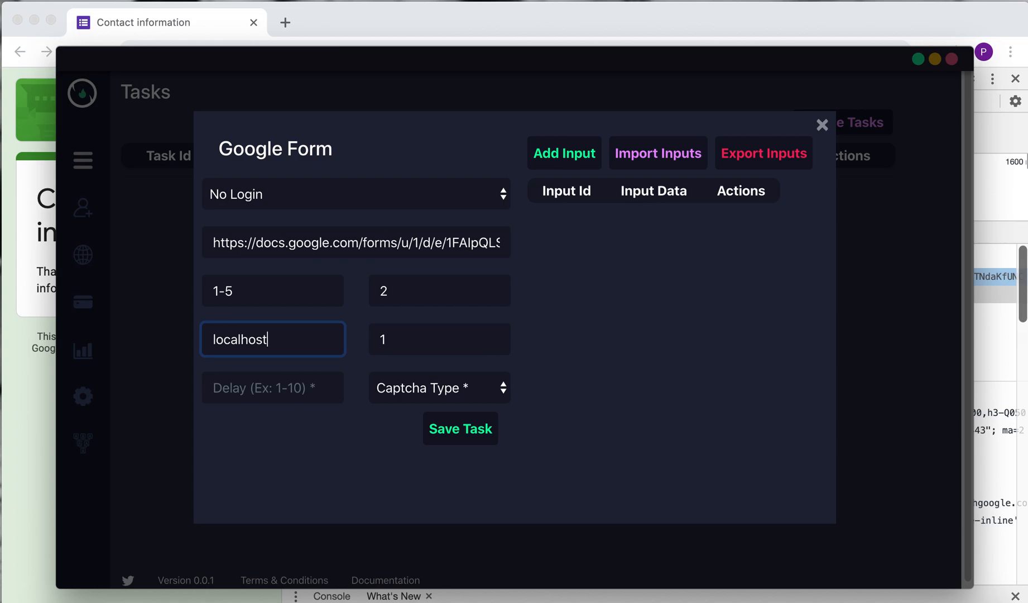
{"action": "left_click", "coordinate": [248, 391]}
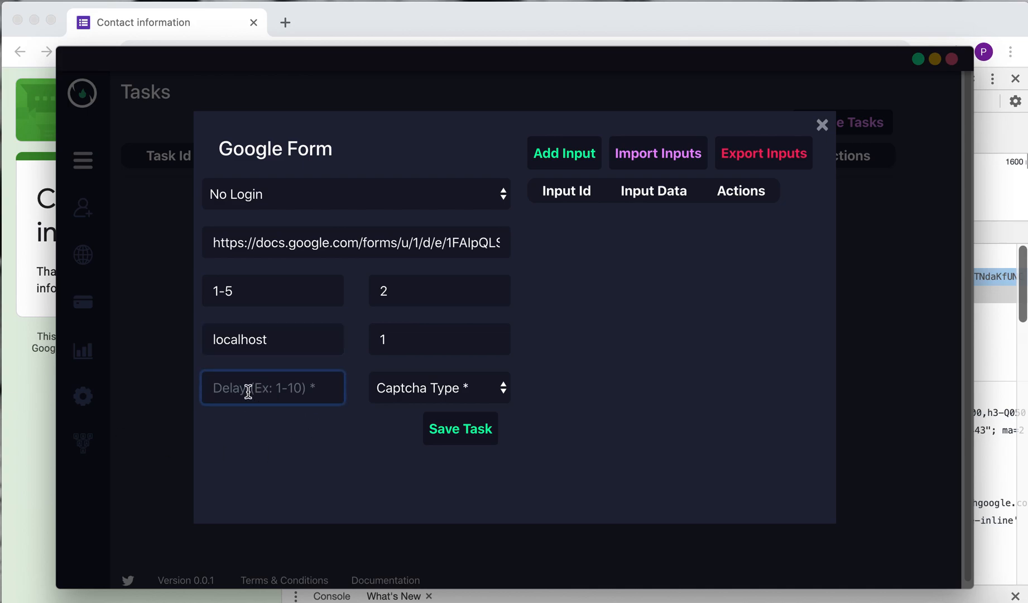
{"action": "type", "text": "3-"}
{"action": "key", "text": "BackSpace"}
{"action": "type", "text": "0-50"}
Switch to Chrome and examine the entries submitted in the formResponse request's Form Data
{"action": "left_click", "coordinate": [19, 282]}
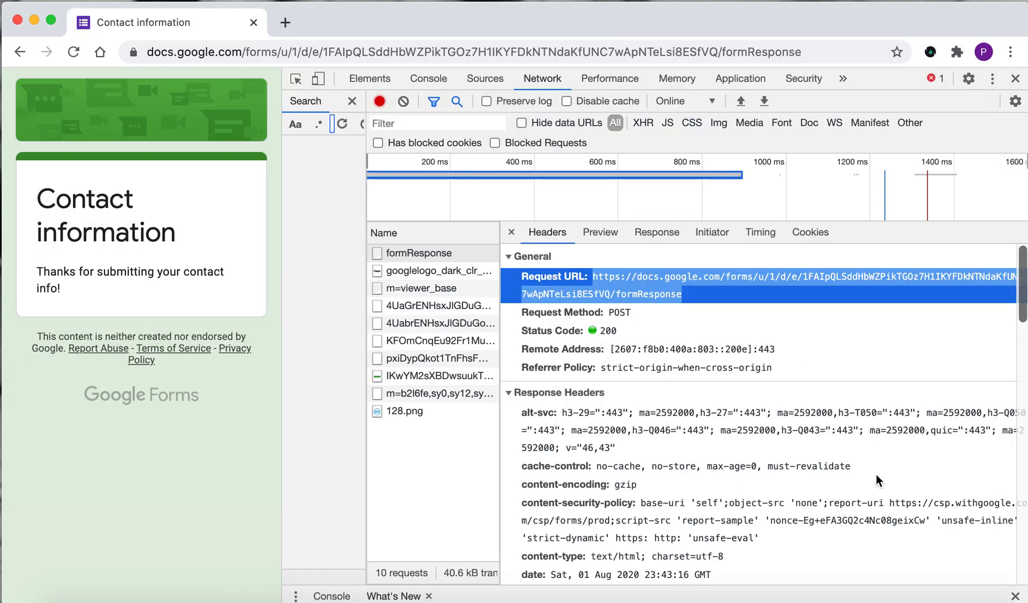
{"action": "scroll", "coordinate": [874, 480], "scroll_direction": "down", "scroll_amount": 5}
{"action": "scroll", "coordinate": [875, 506], "scroll_direction": "down", "scroll_amount": 10}
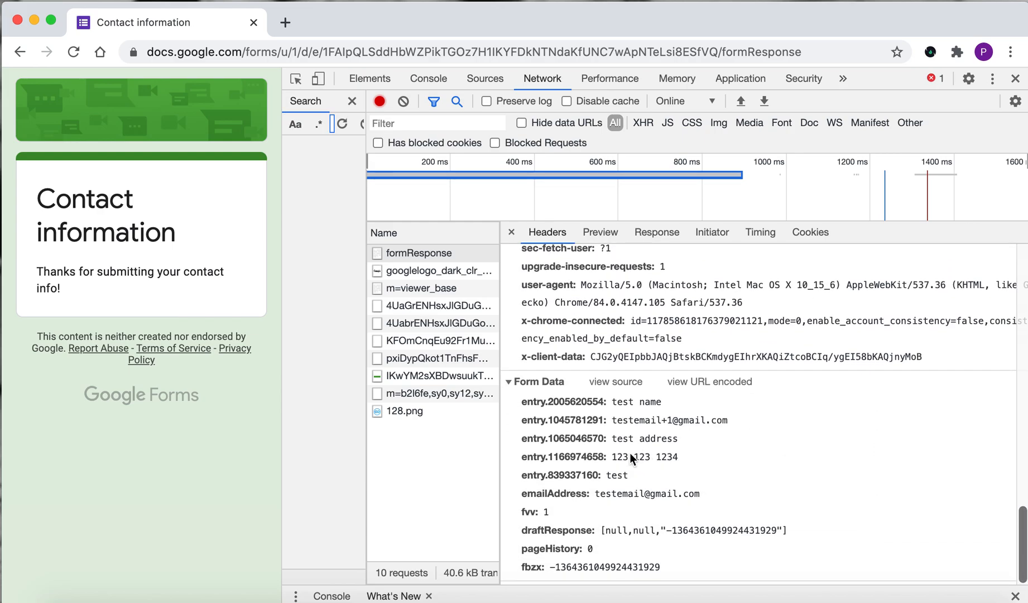
{"action": "left_click", "coordinate": [516, 401]}
{"action": "left_click_drag", "start_coordinate": [516, 401], "coordinate": [658, 558]}
{"action": "left_click", "coordinate": [745, 481]}
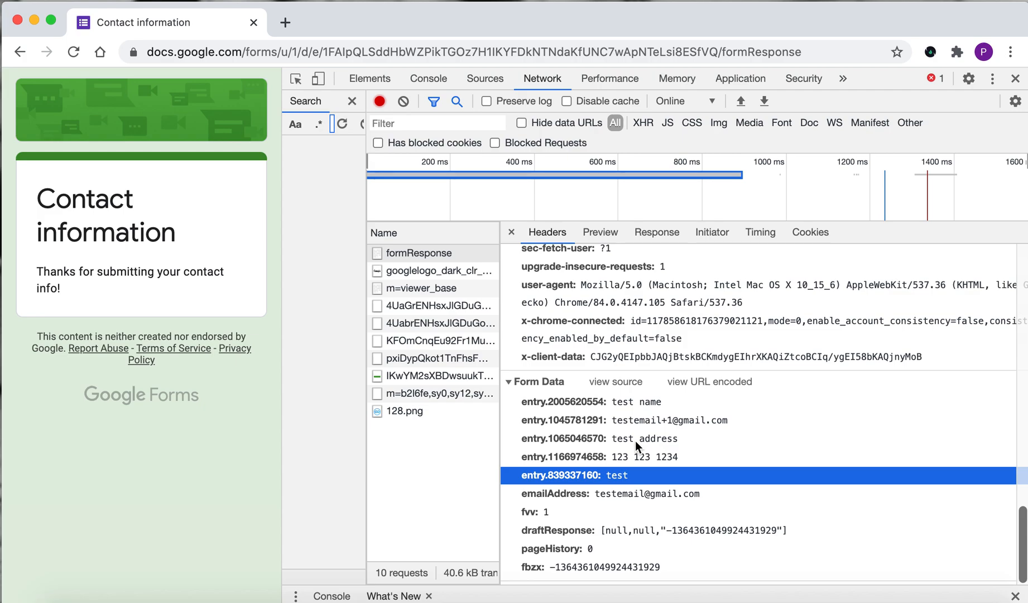
Return to the task window and set the captcha type to ReCahptcha
{"action": "left_click", "coordinate": [876, 596]}
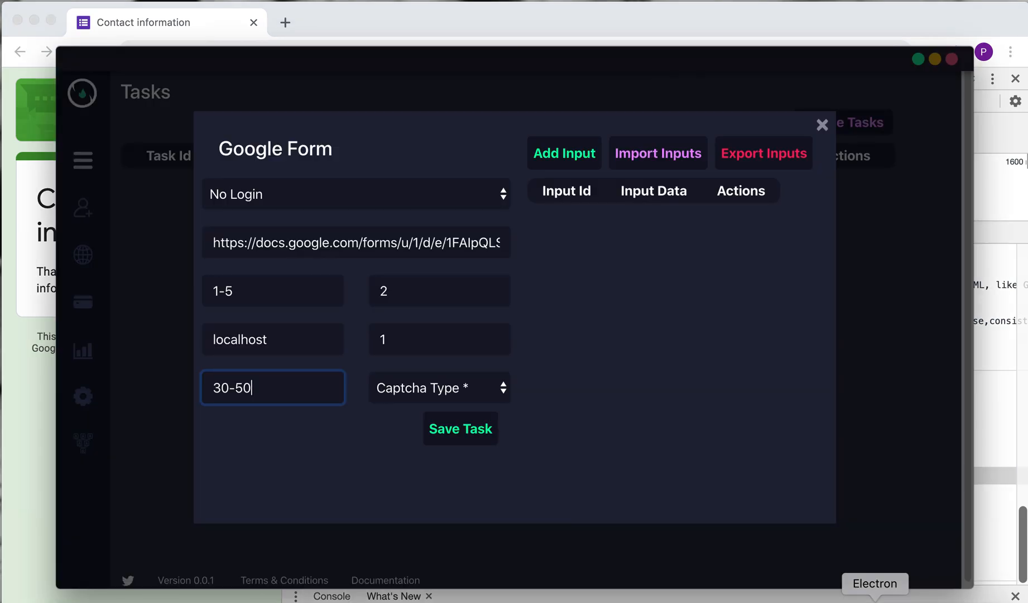
{"action": "left_click", "coordinate": [439, 385]}
{"action": "left_click", "coordinate": [411, 423]}
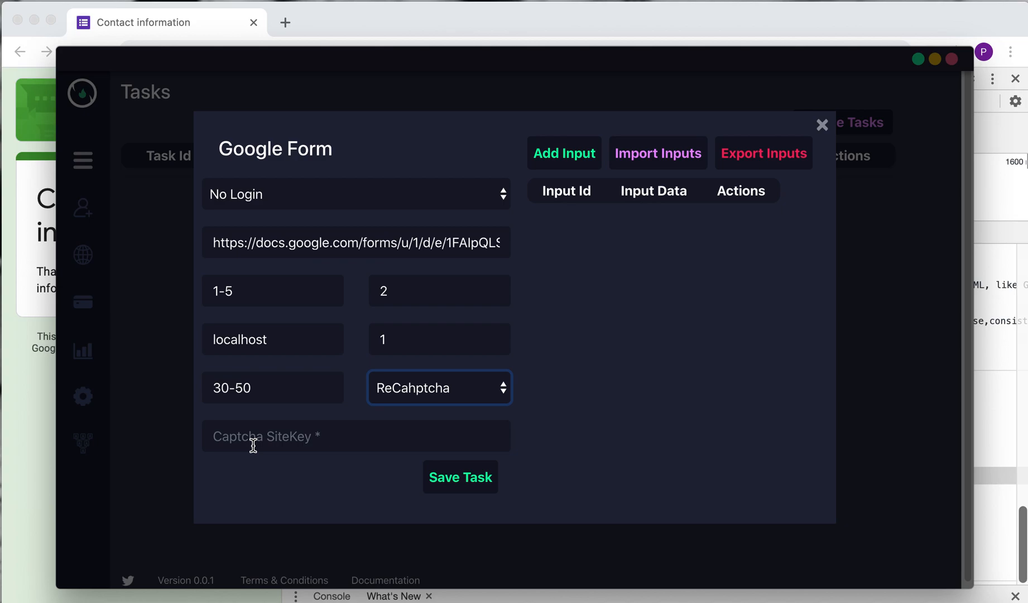
Search the form page's HTML in Chrome for the captcha sitekey, clear the search and return to the network requests
{"action": "left_click", "coordinate": [23, 240]}
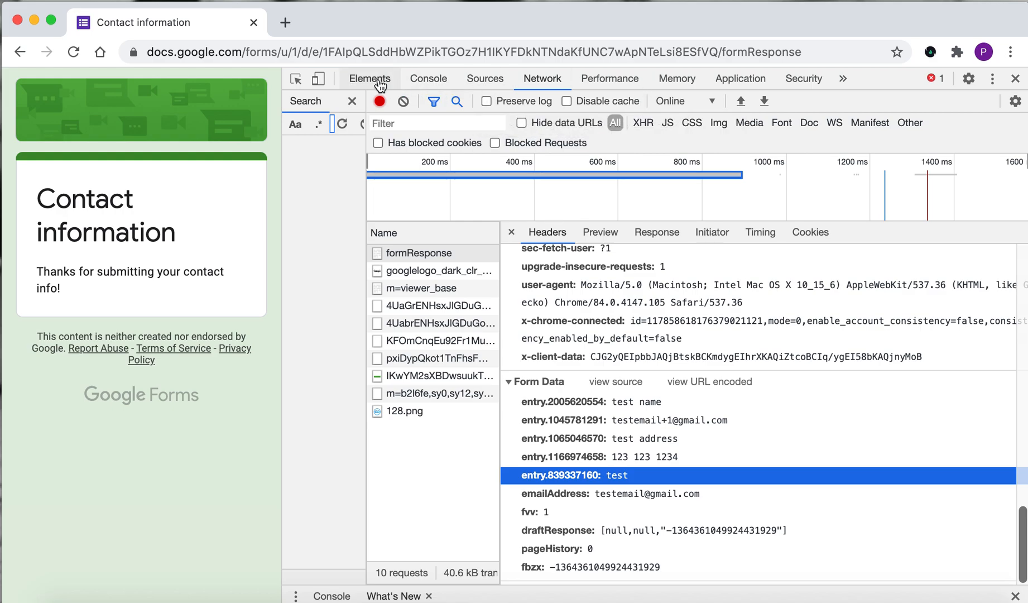
{"action": "left_click", "coordinate": [380, 84]}
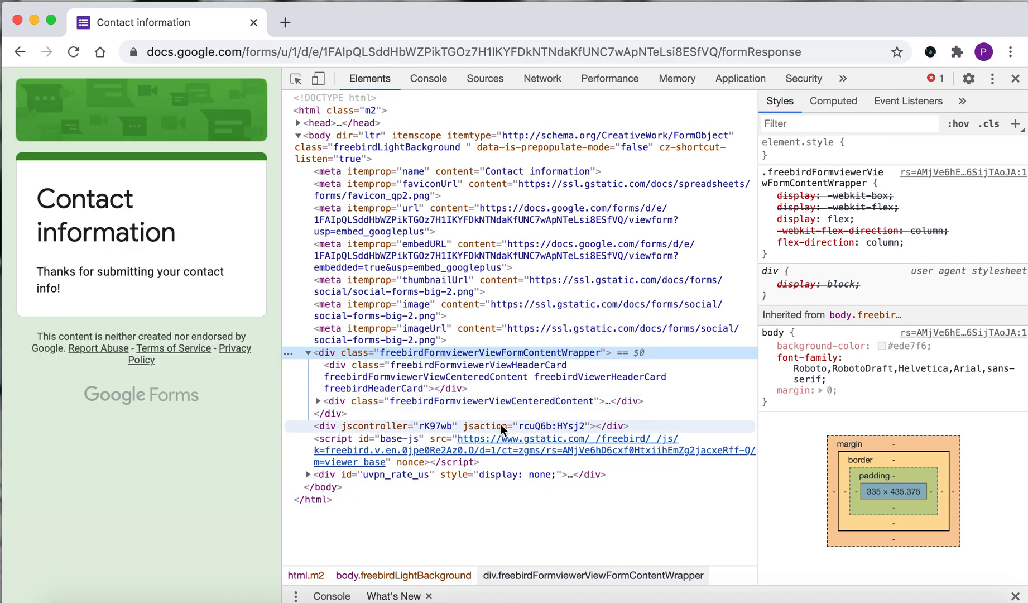
{"action": "key", "text": "super+f"}
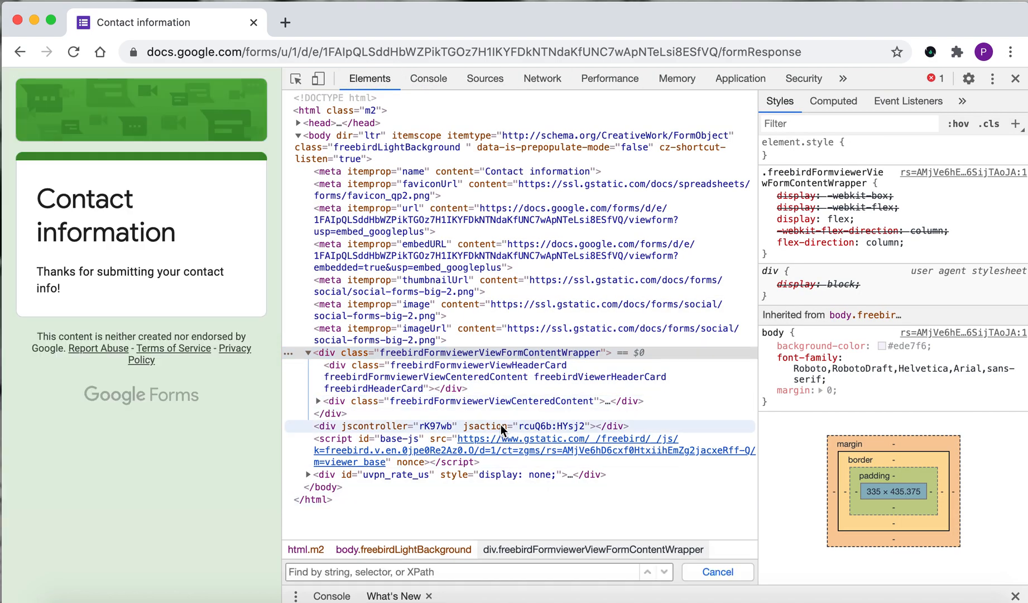
{"action": "type", "text": "sitekey"}
{"action": "key", "text": "BackSpace"}
{"action": "key", "text": "BackSpace"}
{"action": "key", "text": "BackSpace"}
{"action": "type", "text": "-key"}
{"action": "key", "text": "BackSpace"}
{"action": "key", "text": "BackSpace"}
{"action": "key", "text": "BackSpace"}
{"action": "key", "text": "BackSpace"}
{"action": "key", "text": "BackSpace"}
{"action": "key", "text": "BackSpace"}
{"action": "key", "text": "BackSpace"}
{"action": "key", "text": "BackSpace"}
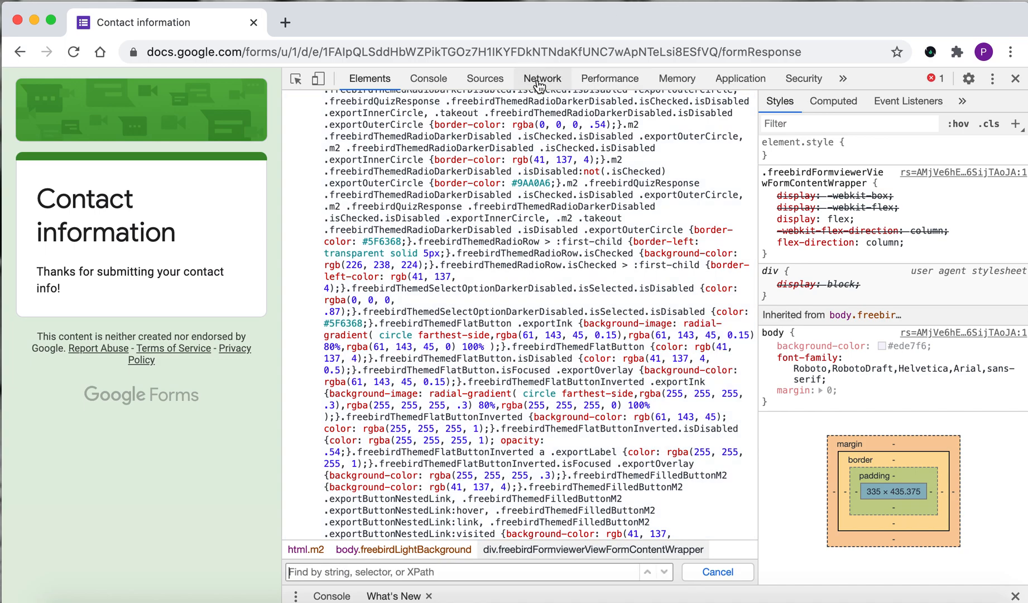
{"action": "left_click", "coordinate": [539, 81]}
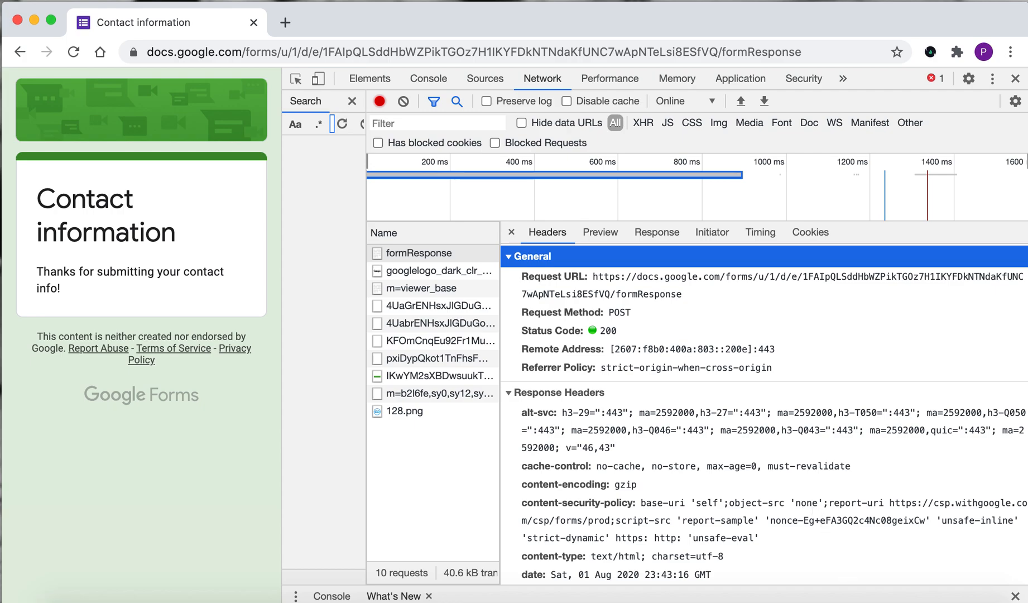
Check the task window, switch back to Chrome and review the request headers down to the Form Data section
{"action": "left_click", "coordinate": [875, 600]}
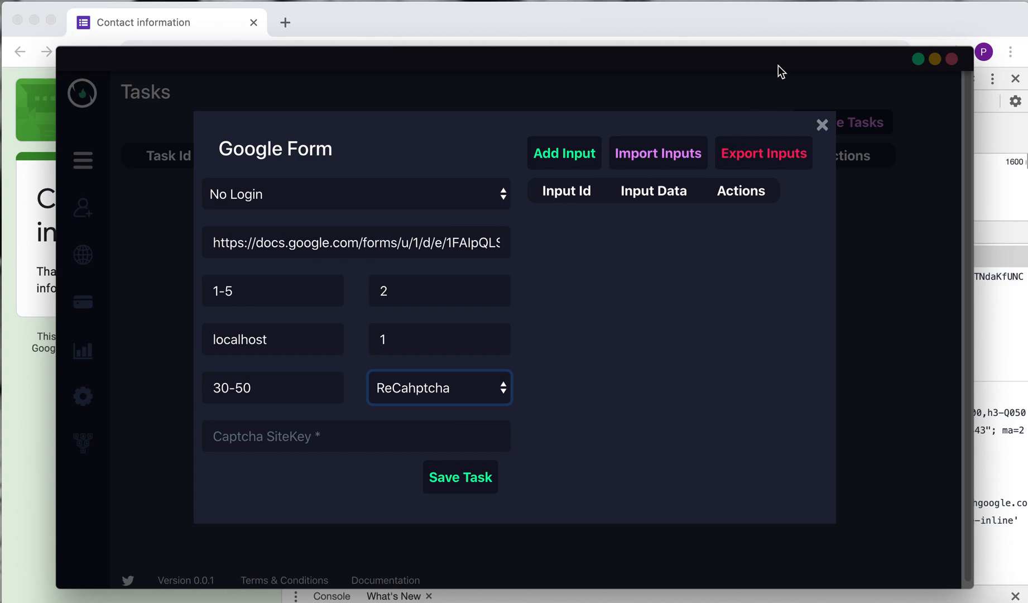
{"action": "left_click", "coordinate": [838, 18]}
{"action": "scroll", "coordinate": [563, 331], "scroll_direction": "down", "scroll_amount": 15}
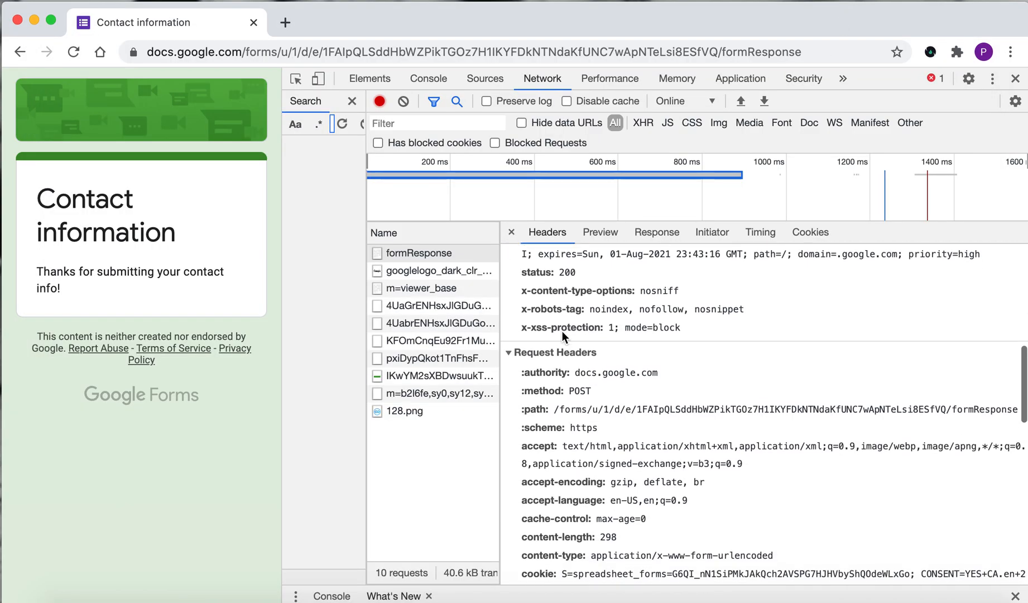
{"action": "scroll", "coordinate": [562, 331], "scroll_direction": "down", "scroll_amount": 5}
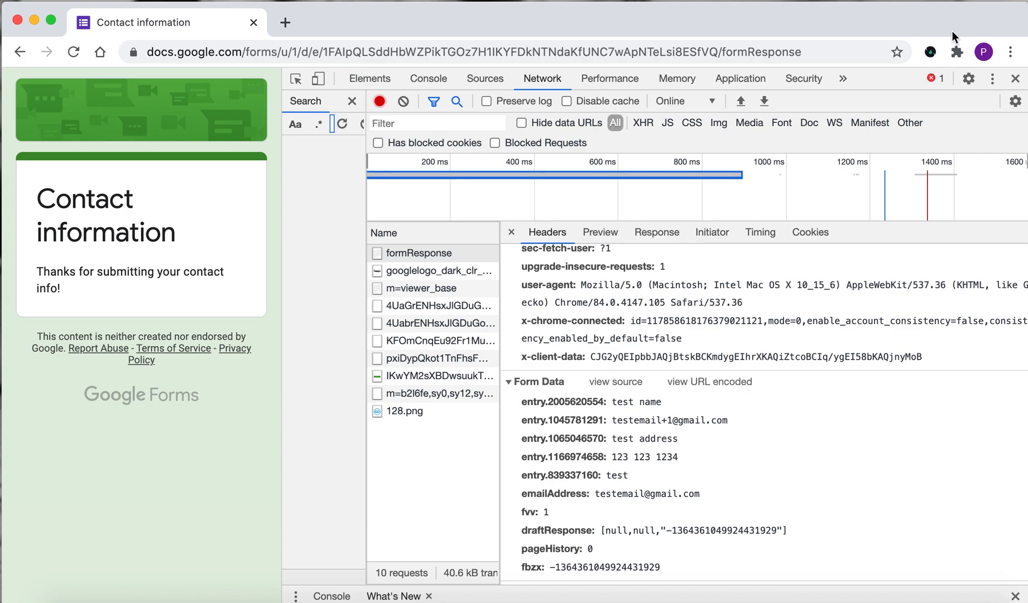
Inspect the form inputs captured by the browser extension and its file export option, and dismiss the extension
{"action": "left_click", "coordinate": [930, 51]}
{"action": "left_click", "coordinate": [843, 207]}
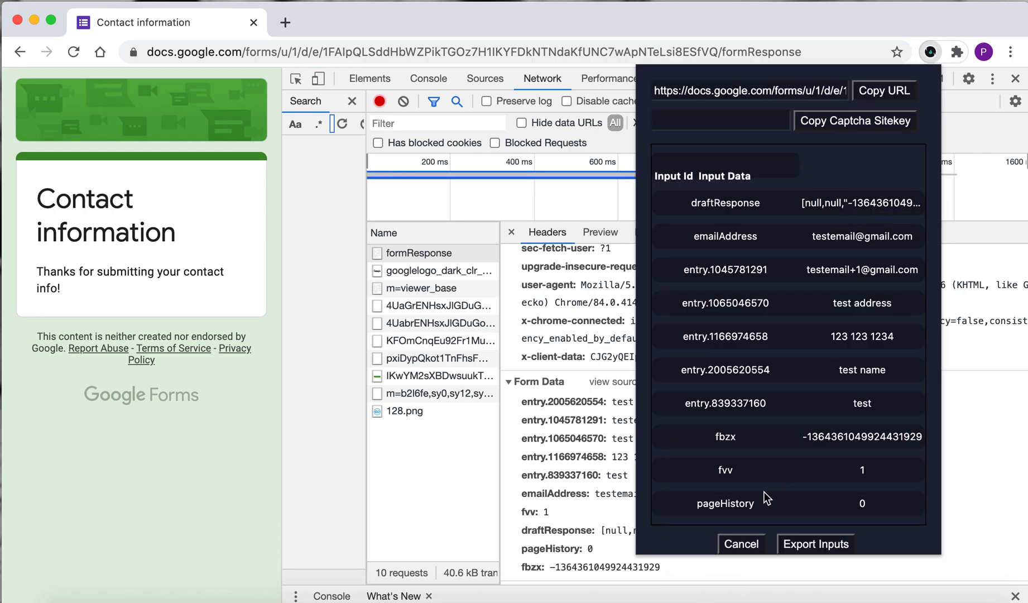
{"action": "left_click", "coordinate": [816, 543]}
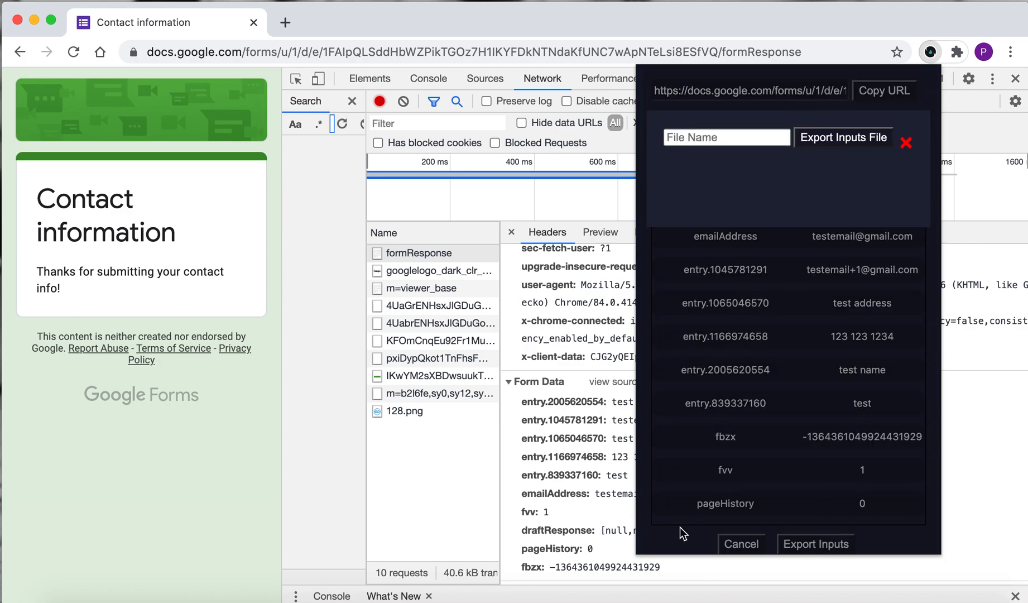
{"action": "left_click", "coordinate": [573, 457]}
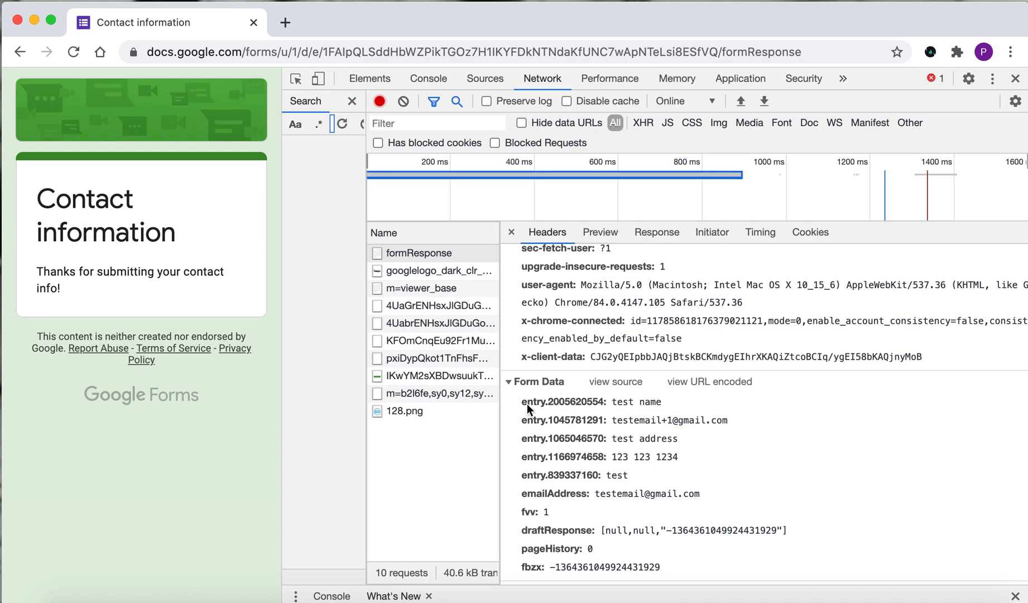
Copy the key entry.2005620554 from the Form Data and paste it as the name/ID of a new task input
{"action": "left_click_drag", "start_coordinate": [521, 402], "coordinate": [605, 403]}
{"action": "key", "text": "super+c"}
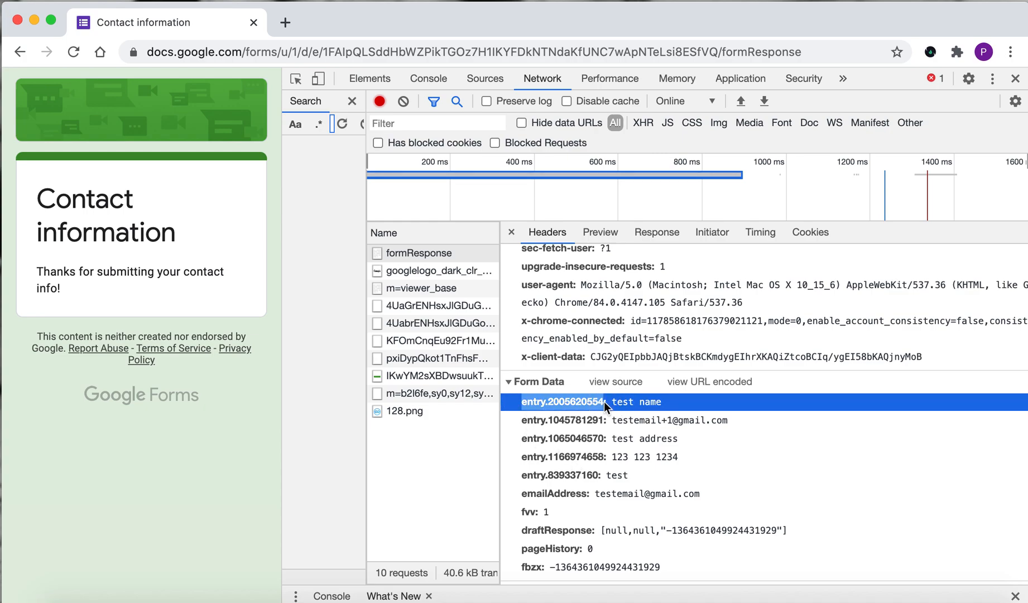
{"action": "left_click", "coordinate": [876, 601]}
{"action": "left_click", "coordinate": [580, 152]}
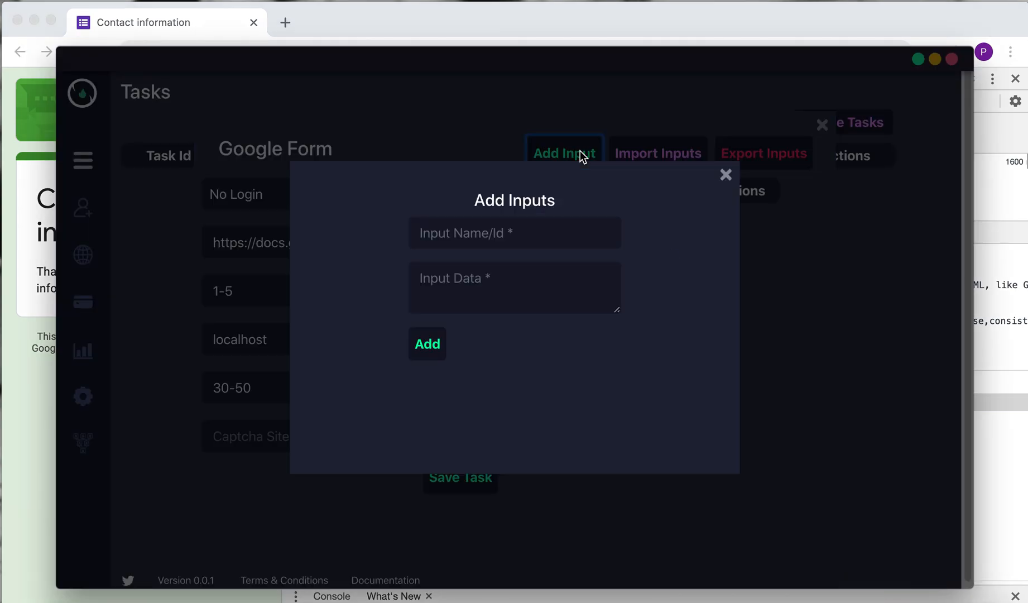
{"action": "left_click", "coordinate": [441, 237]}
{"action": "key", "text": "super+v"}
Enter {customPool.customTest} as the data of the new input
{"action": "left_click", "coordinate": [472, 289]}
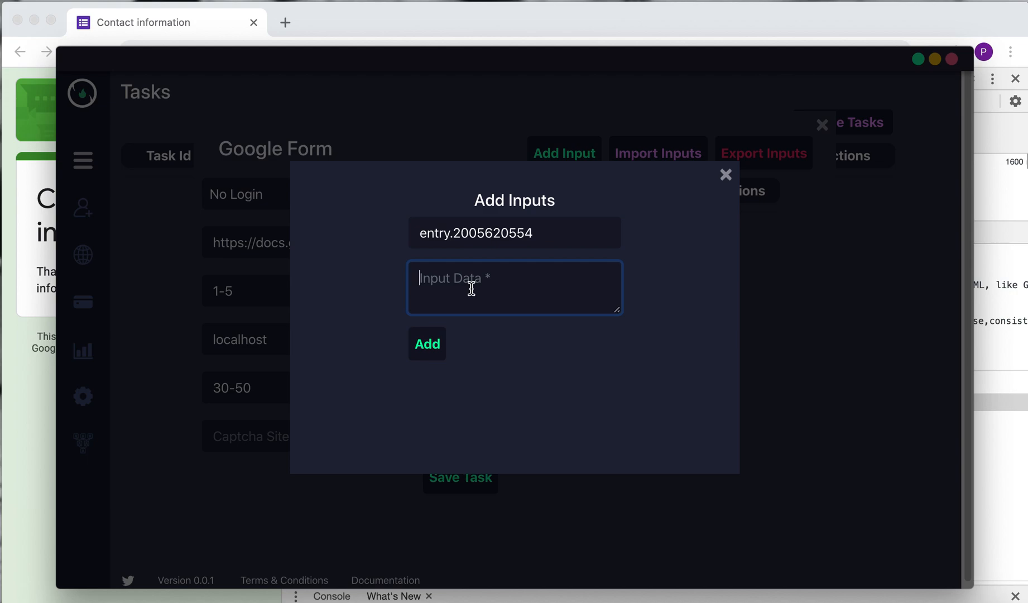
{"action": "type", "text": "{}"}
{"action": "type", "text": "address"}
{"action": "key", "text": "BackSpace"}
{"action": "key", "text": "BackSpace"}
{"action": "key", "text": "BackSpace"}
{"action": "key", "text": "BackSpace"}
{"action": "key", "text": "BackSpace"}
{"action": "key", "text": "BackSpace"}
{"action": "key", "text": "BackSpace"}
{"action": "type", "text": "customPool.customTest"}
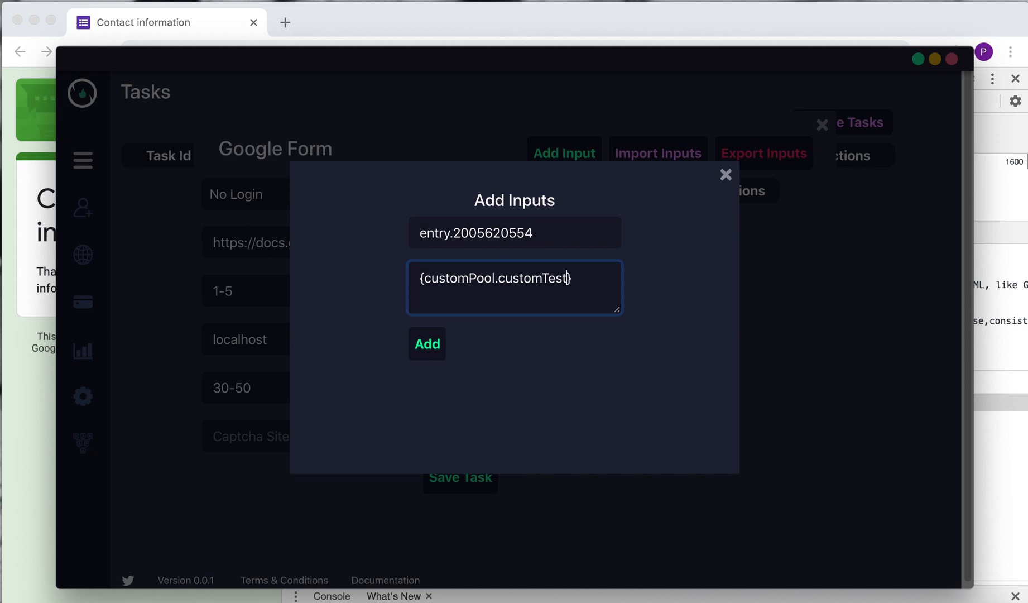
Change the input data to {emailPool.firstEmailPool} and write a sample line showing the email, password and recovery email format beneath it
{"action": "double_click", "coordinate": [456, 275]}
{"action": "type", "text": "email"}
{"action": "type", "text": "Pool"}
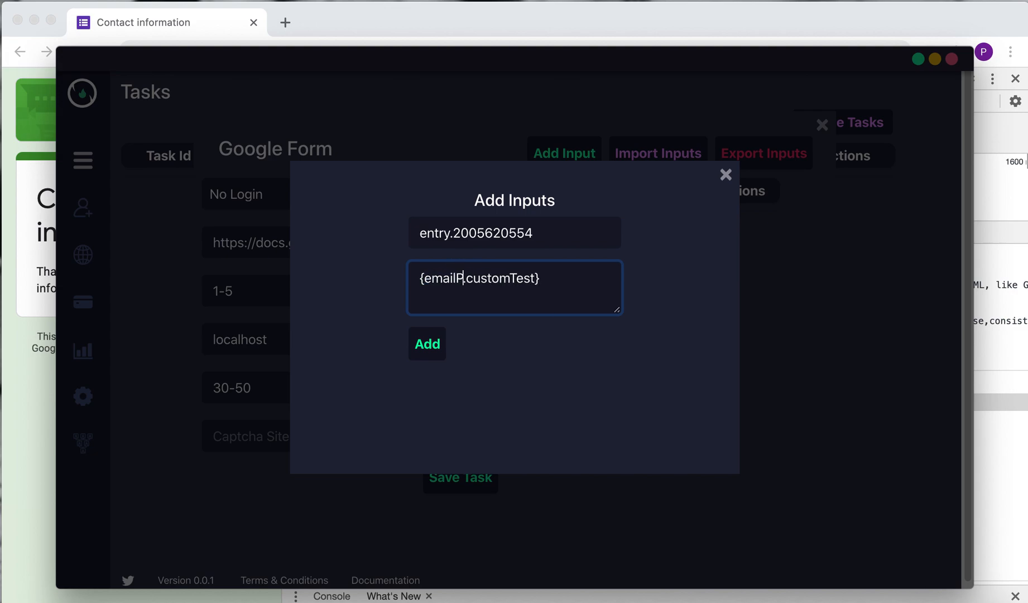
{"action": "double_click", "coordinate": [515, 279]}
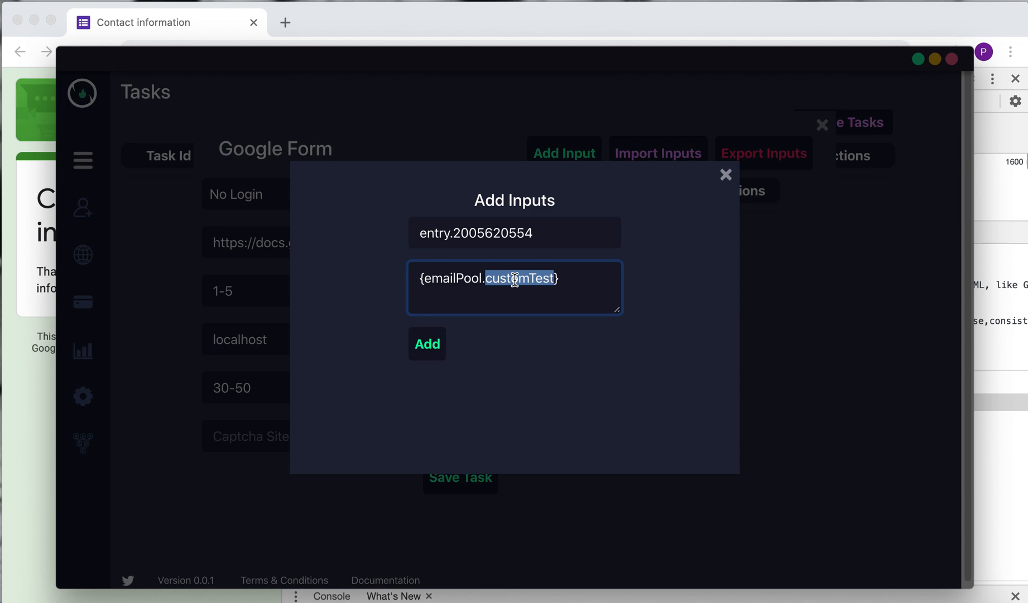
{"action": "type", "text": "firstEmail"}
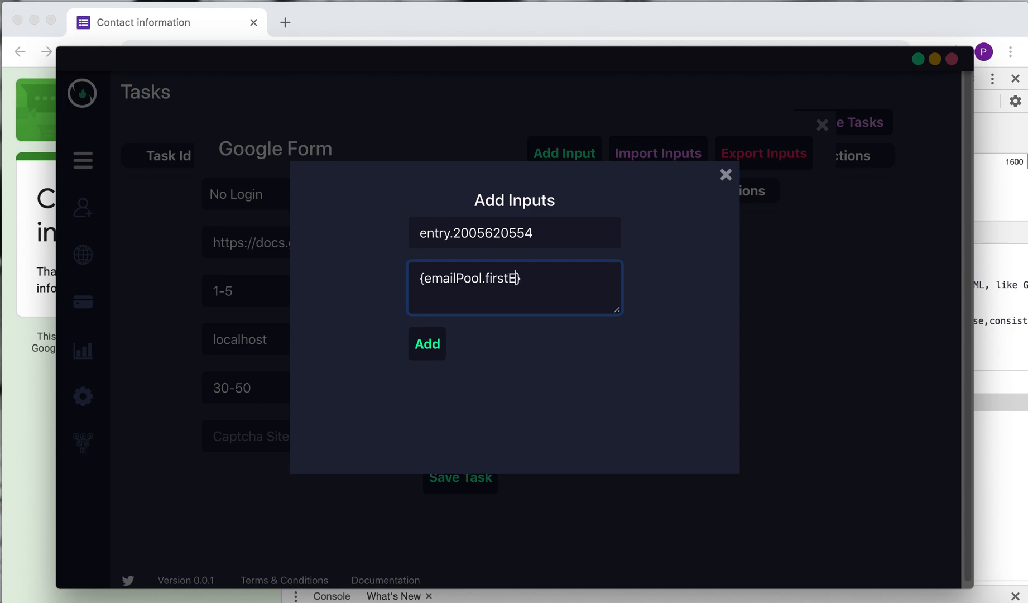
{"action": "type", "text": "Pool"}
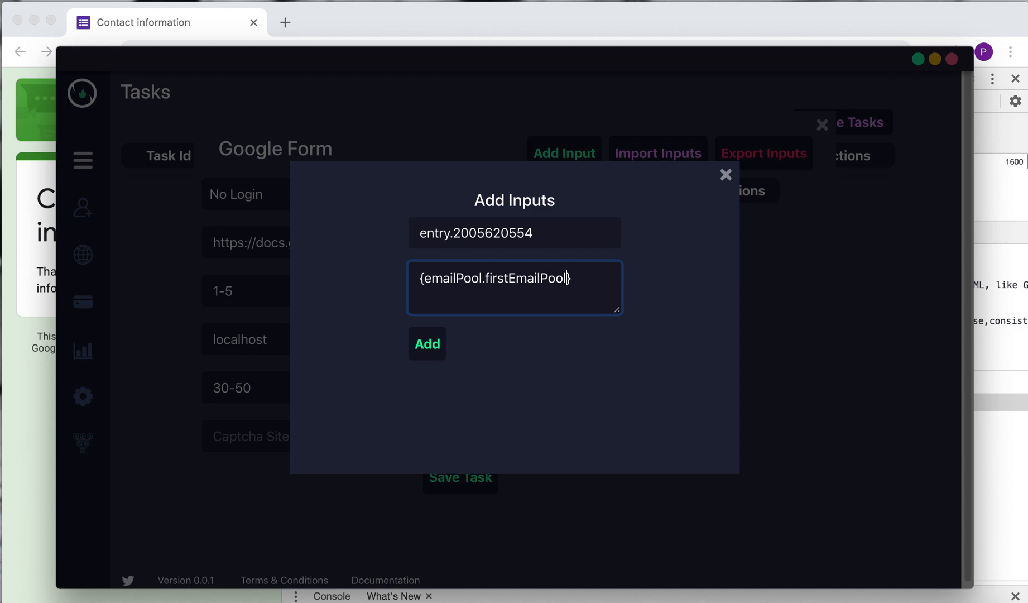
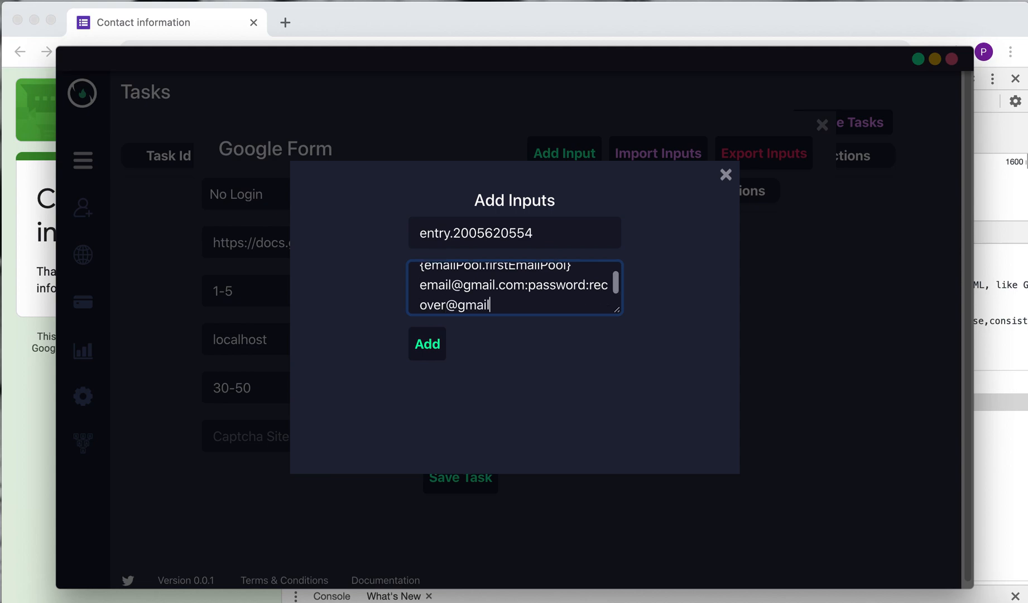
{"action": "type", "text": ".com"}
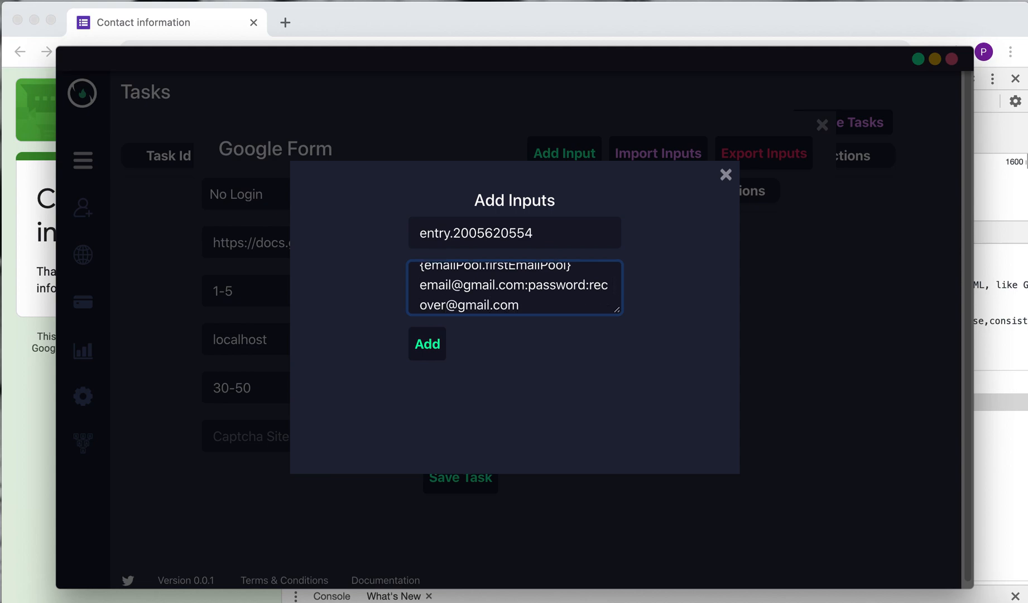
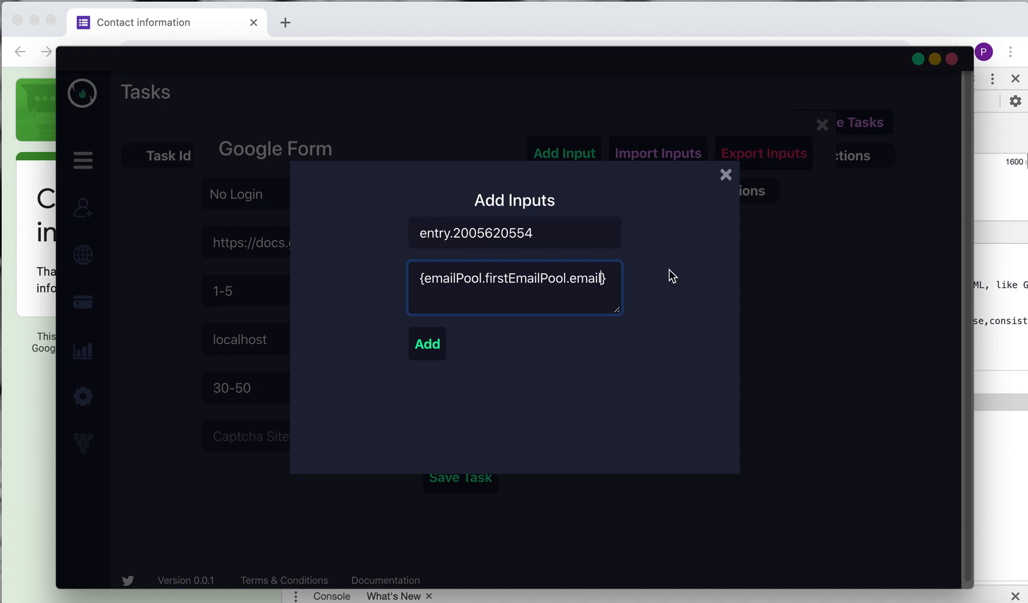
Replace the email property in the {emailPool.firstEmailPool.email} reference with password, and replace that with recovery
{"action": "key", "text": "BackSpace"}
{"action": "key", "text": "BackSpace"}
{"action": "key", "text": "BackSpace"}
{"action": "key", "text": "BackSpace"}
{"action": "key", "text": "BackSpace"}
{"action": "type", "text": "password"}
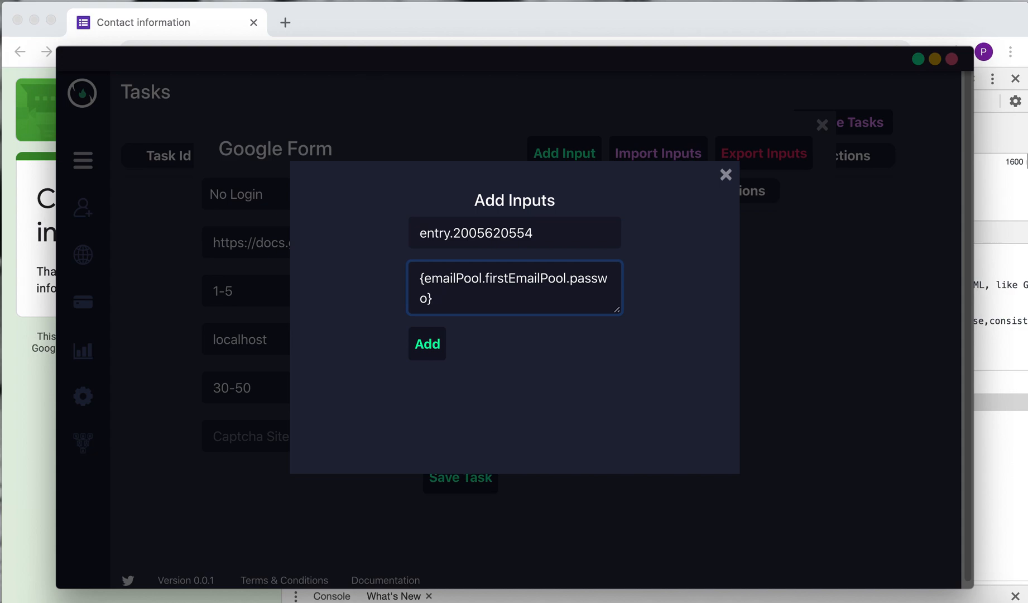
{"action": "key", "text": "BackSpace"}
{"action": "key", "text": "BackSpace"}
{"action": "type", "text": "recovery"}
Replace the input data with "name: {firstName}", and close the input and Google Form dialogs without saving
{"action": "left_click_drag", "start_coordinate": [500, 294], "coordinate": [328, 232]}
{"action": "key", "text": "BackSpace"}
{"action": "type", "text": "name"}
{"action": "type", "text": "john"}
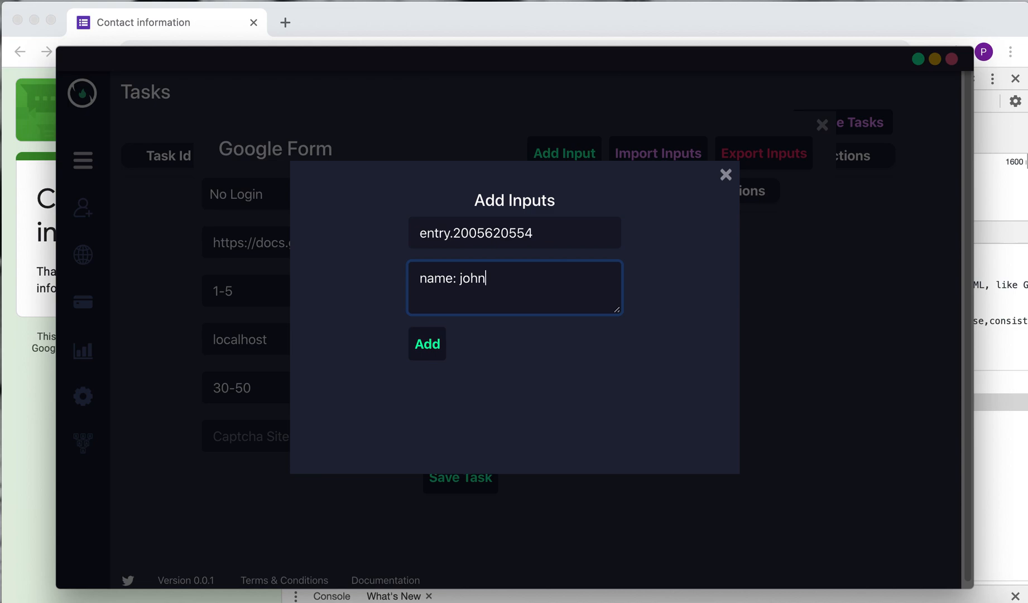
{"action": "key", "text": "BackSpace"}
{"action": "key", "text": "BackSpace"}
{"action": "key", "text": "BackSpace"}
{"action": "key", "text": "BackSpace"}
{"action": "type", "text": "{firstName}"}
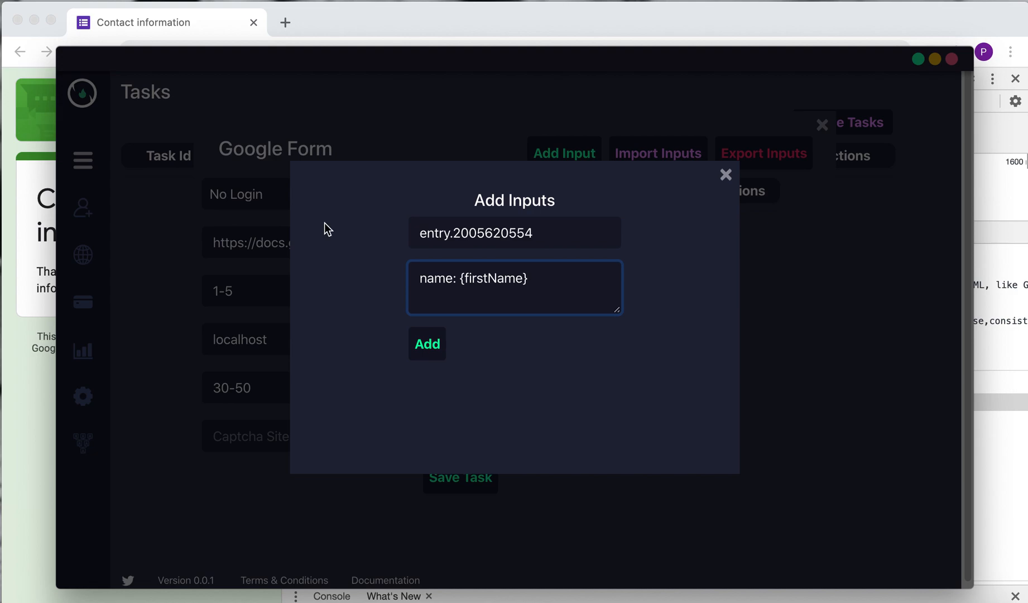
{"action": "left_click", "coordinate": [726, 174]}
{"action": "left_click", "coordinate": [821, 132]}
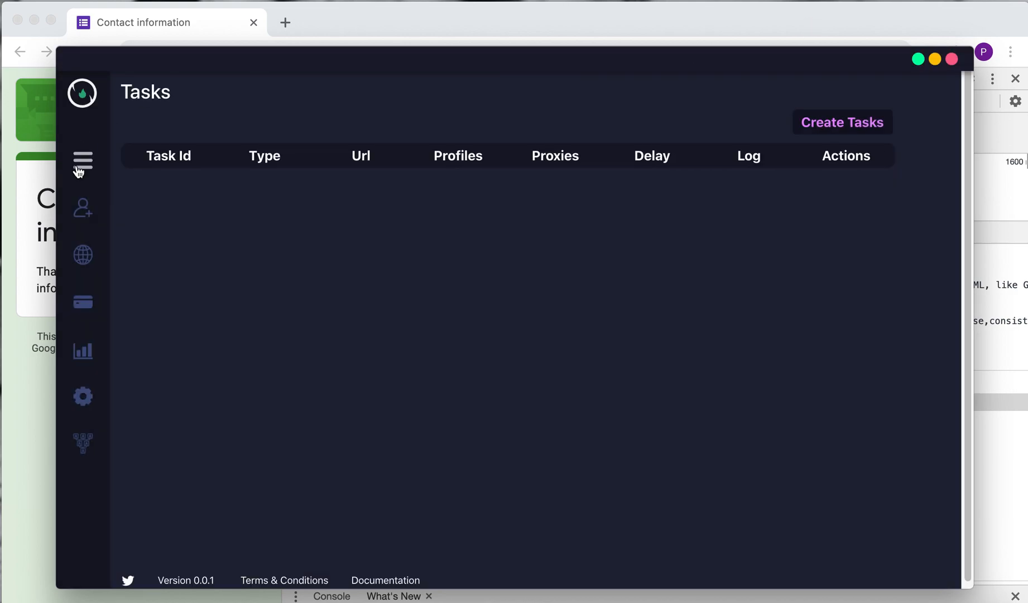
Look through the profiles, Proxies and Pools pages
{"action": "left_click", "coordinate": [85, 212]}
{"action": "left_click", "coordinate": [84, 254]}
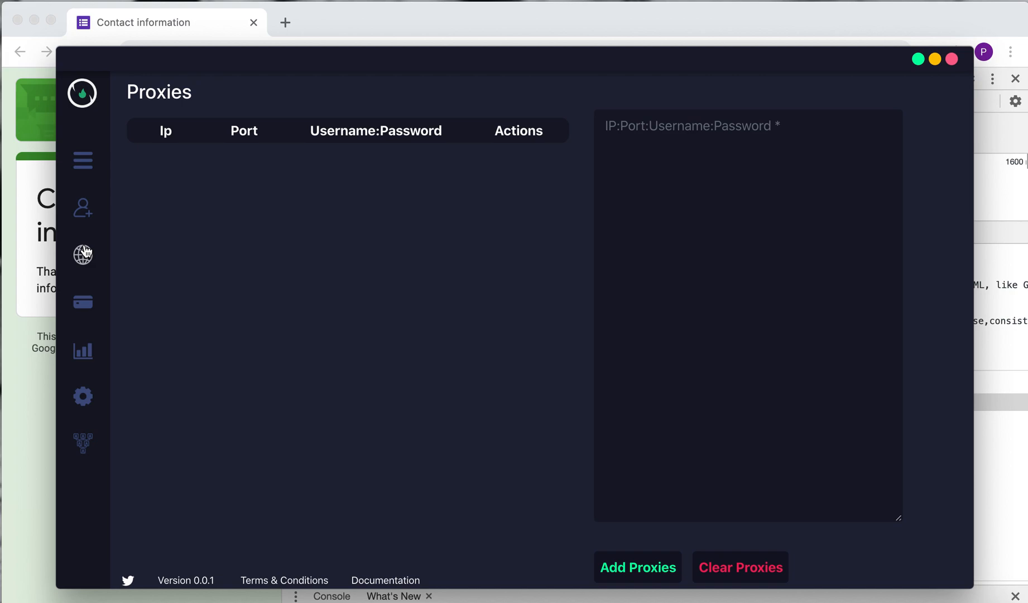
{"action": "left_click", "coordinate": [84, 303]}
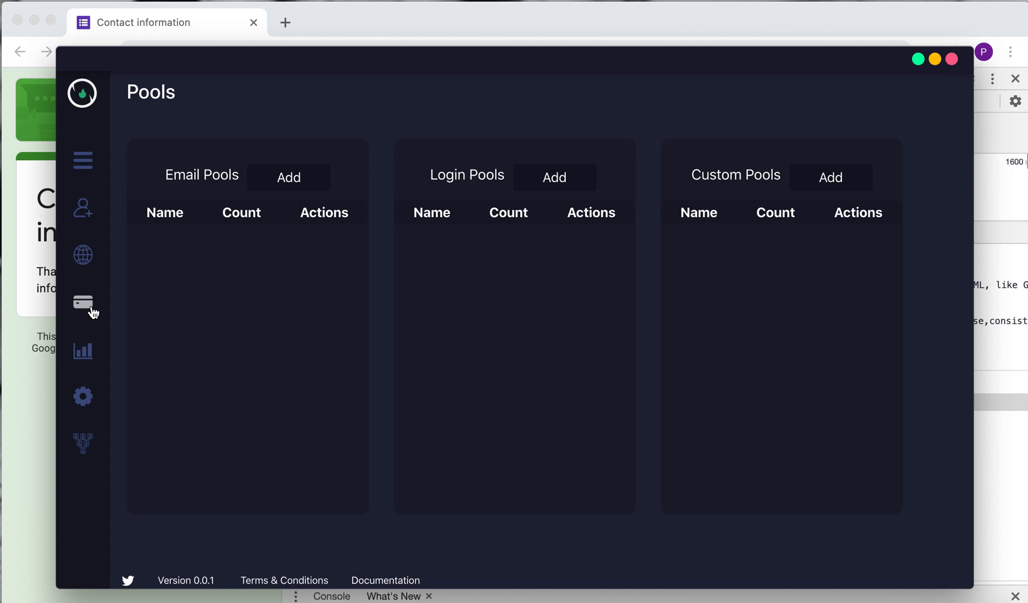
Create an Email task, enter {emailPool.emailPooltest1} as the sender email and password reference, and close the form without saving
{"action": "left_click", "coordinate": [82, 163]}
{"action": "left_click", "coordinate": [812, 127]}
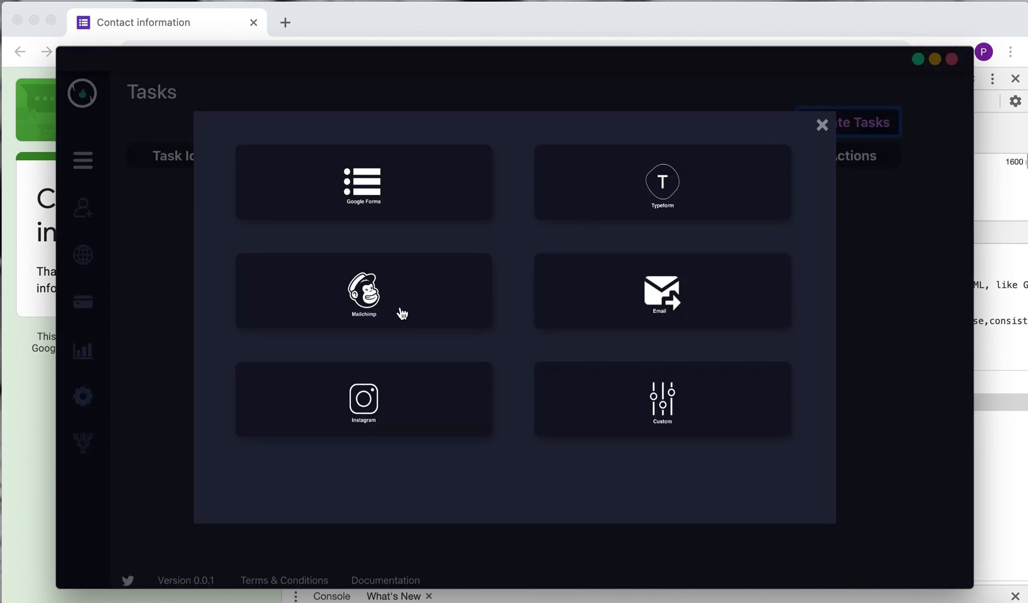
{"action": "left_click", "coordinate": [667, 298]}
{"action": "left_click", "coordinate": [290, 237]}
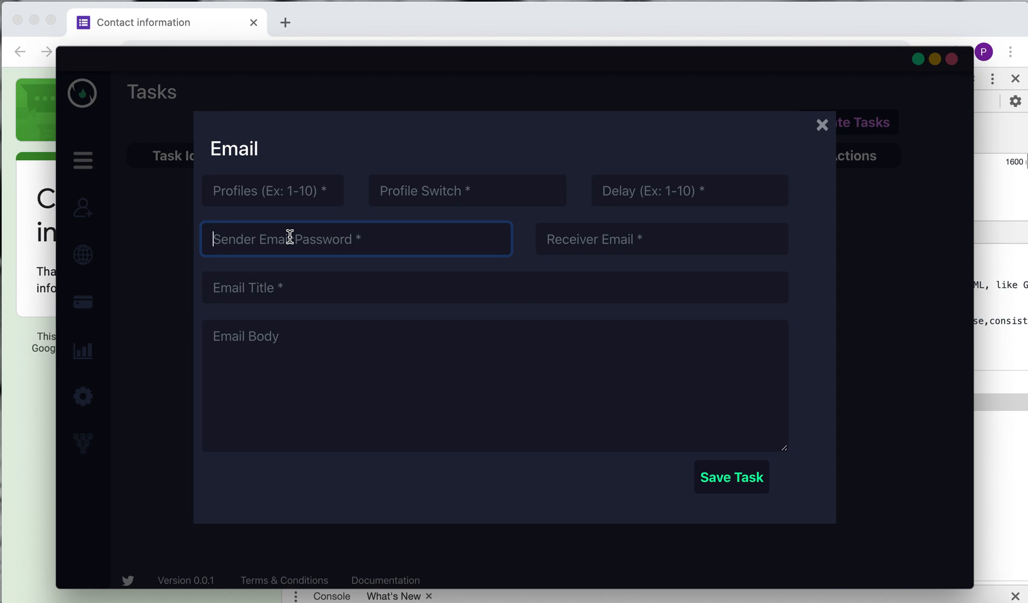
{"action": "type", "text": "{emailPool.emailPooltest1"}
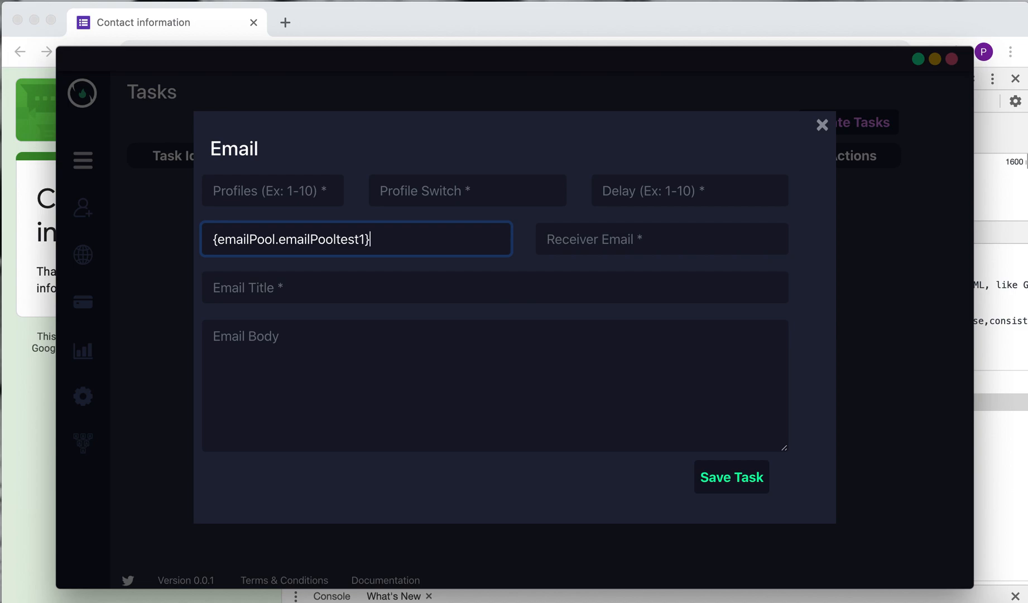
{"action": "left_click", "coordinate": [822, 125]}
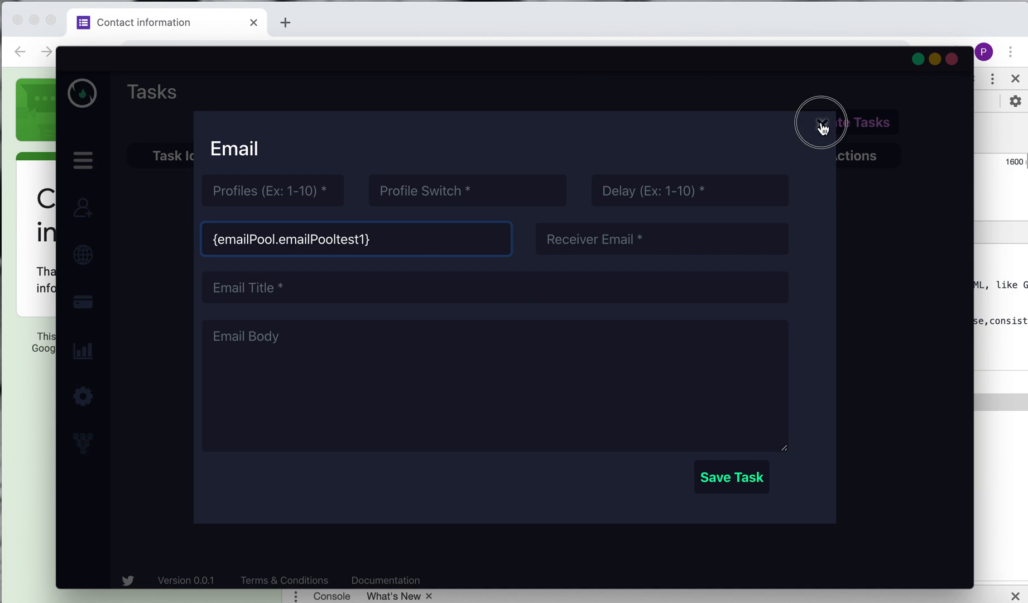
View the blank Google Forms and Typeform task forms, closing each one without saving
{"action": "left_click", "coordinate": [849, 126]}
{"action": "left_click", "coordinate": [452, 166]}
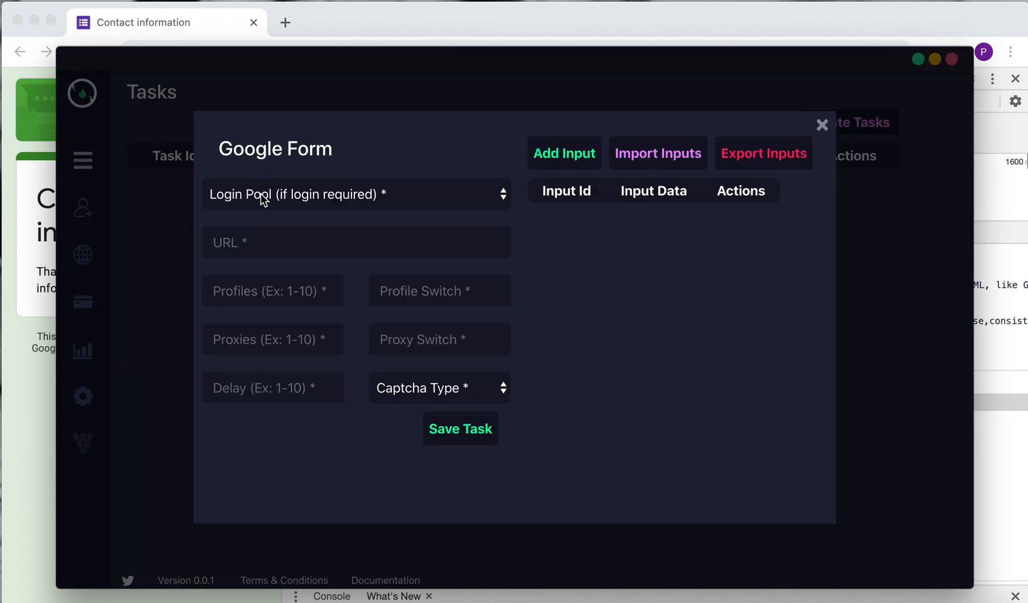
{"action": "left_click", "coordinate": [820, 125]}
{"action": "left_click", "coordinate": [834, 128]}
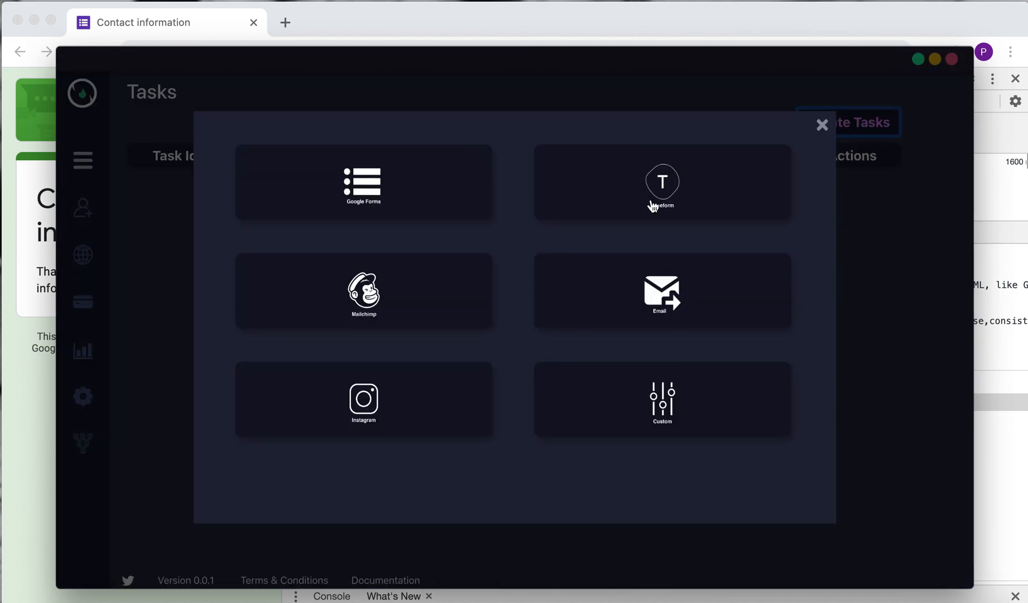
{"action": "left_click", "coordinate": [654, 204]}
{"action": "left_click", "coordinate": [821, 125]}
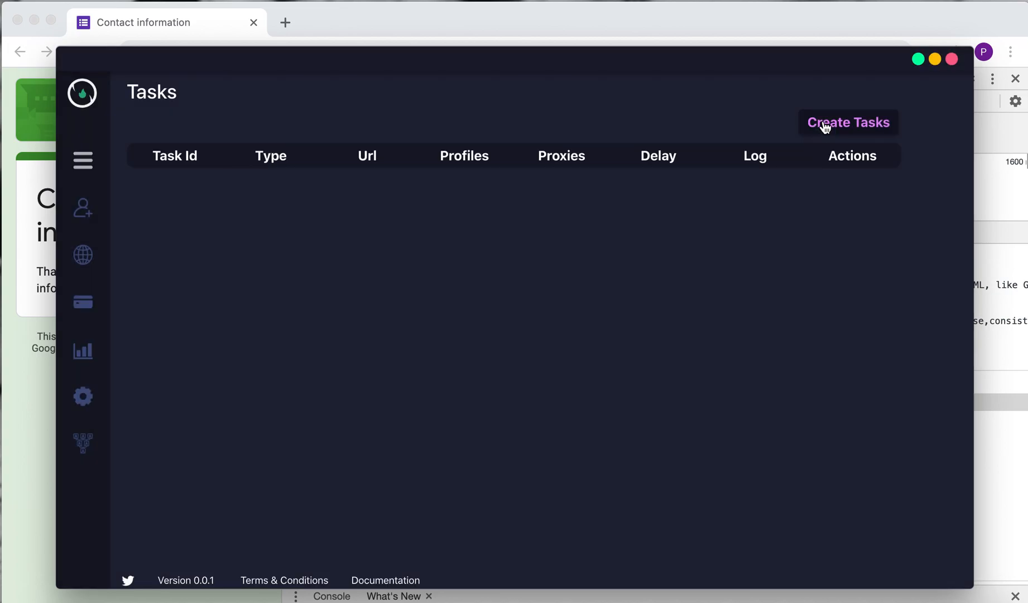
View the Pools page and open the Settings page with the webhook options
{"action": "left_click", "coordinate": [84, 302]}
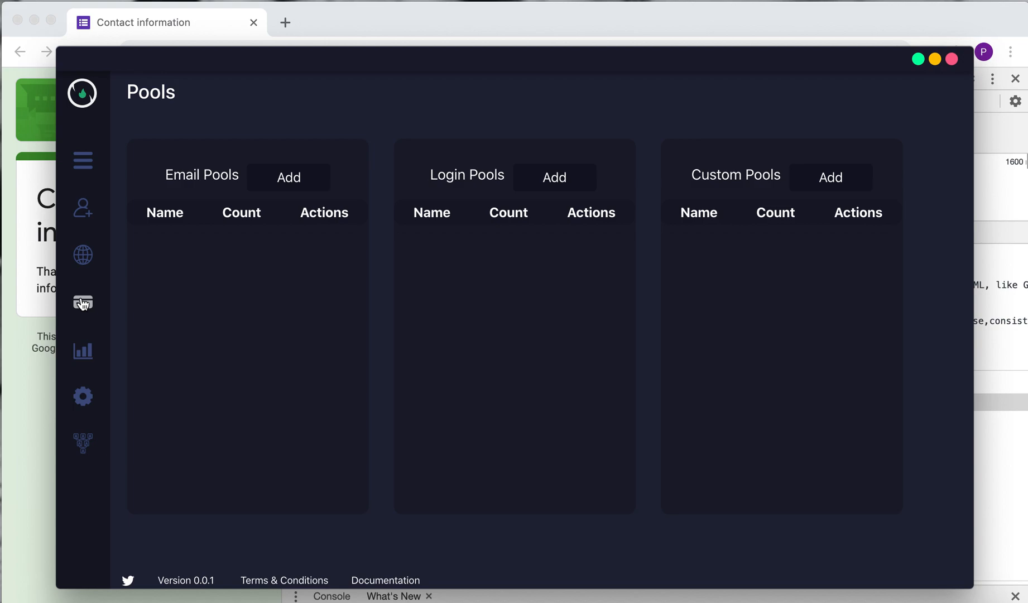
{"action": "left_click", "coordinate": [84, 397]}
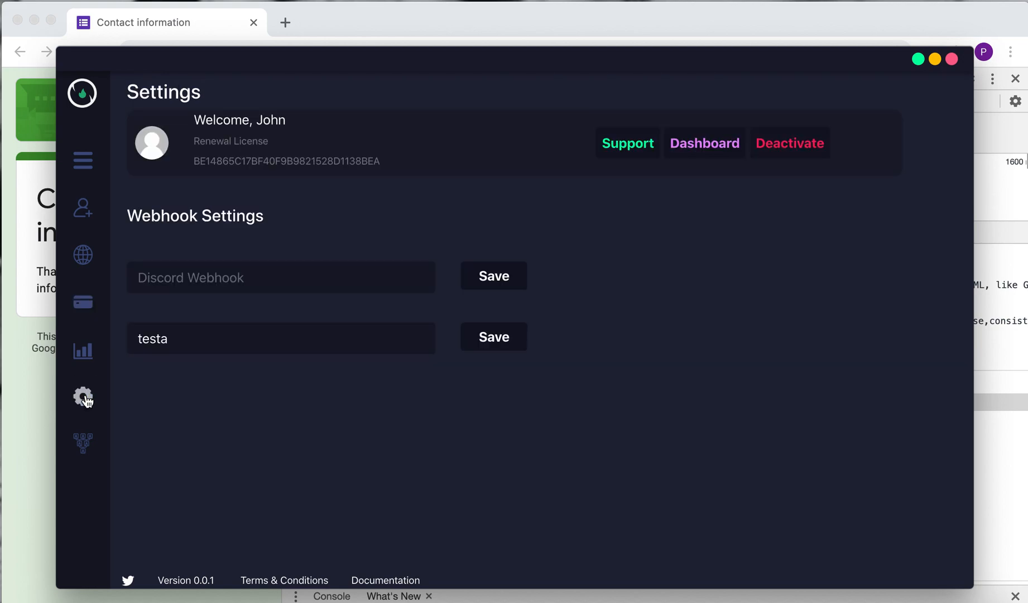